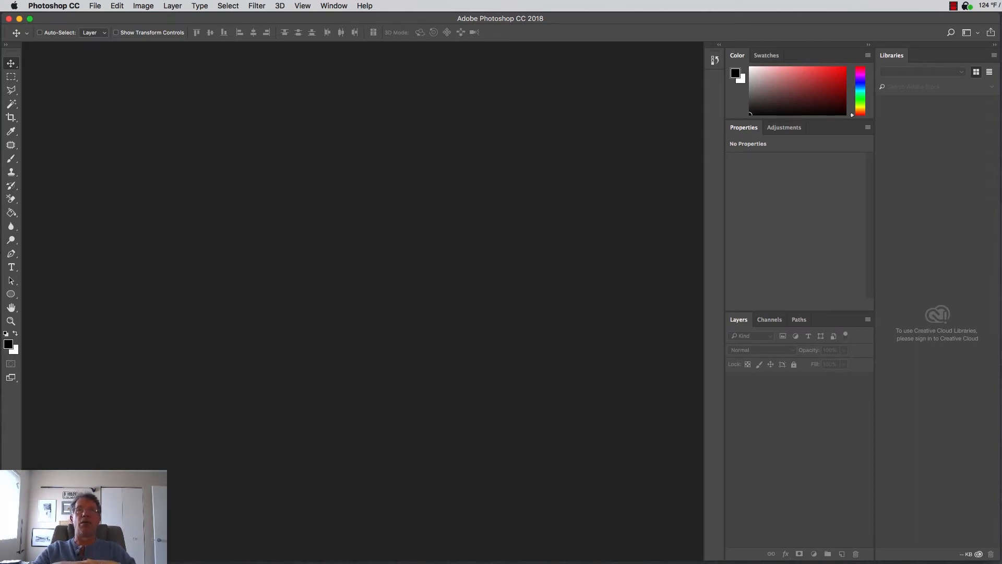
Switch to the Essentials workspace and reset it to its default layout.
{"action": "left_click", "coordinate": [334, 6]}
{"action": "mouse_move", "coordinate": [337, 30]}
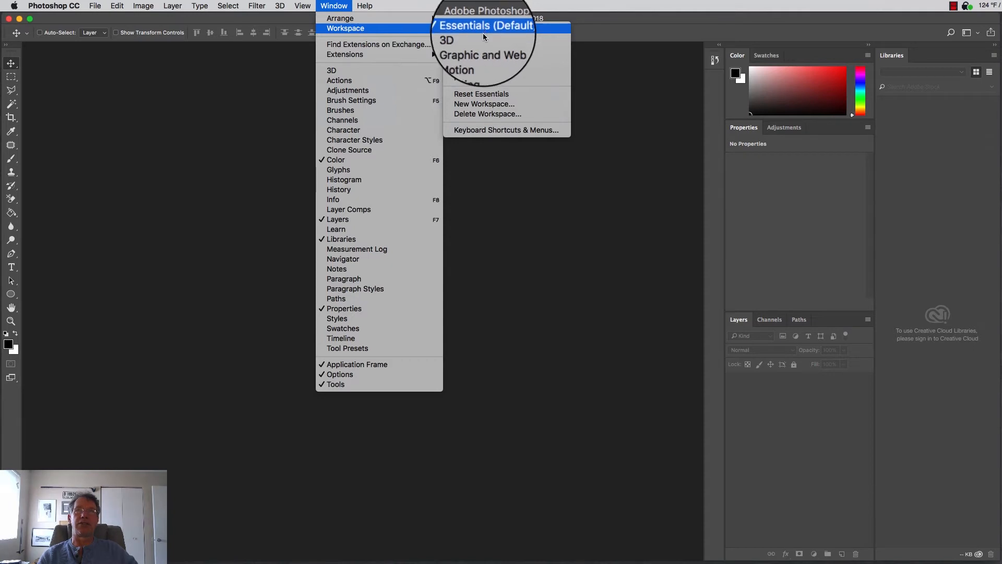
{"action": "left_click", "coordinate": [483, 32]}
{"action": "left_click", "coordinate": [334, 6]}
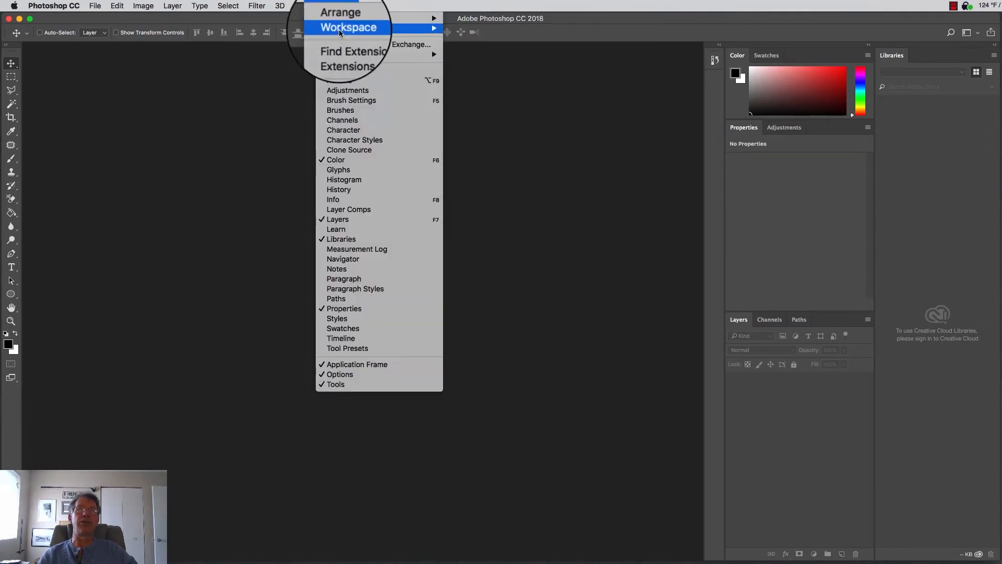
{"action": "left_click", "coordinate": [498, 94]}
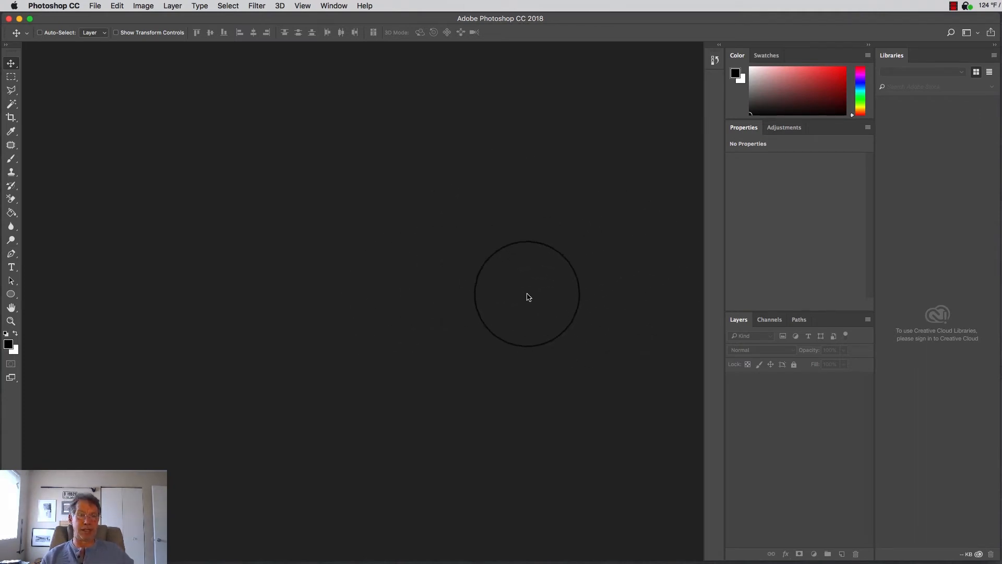
Open the image West-Michigan-Lake-Sunset-3.jpg from the Desktop.
{"action": "left_click", "coordinate": [95, 6]}
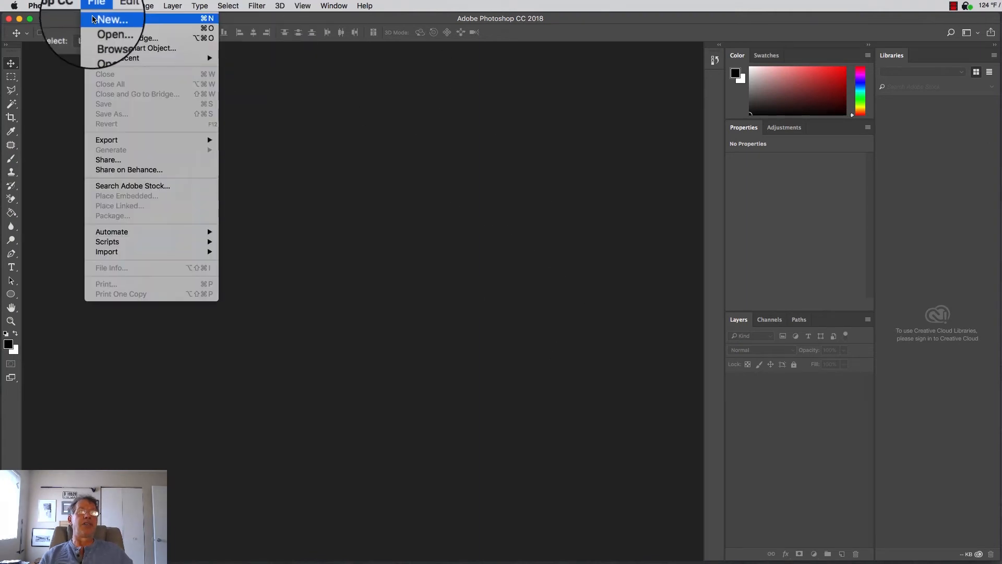
{"action": "left_click", "coordinate": [104, 30]}
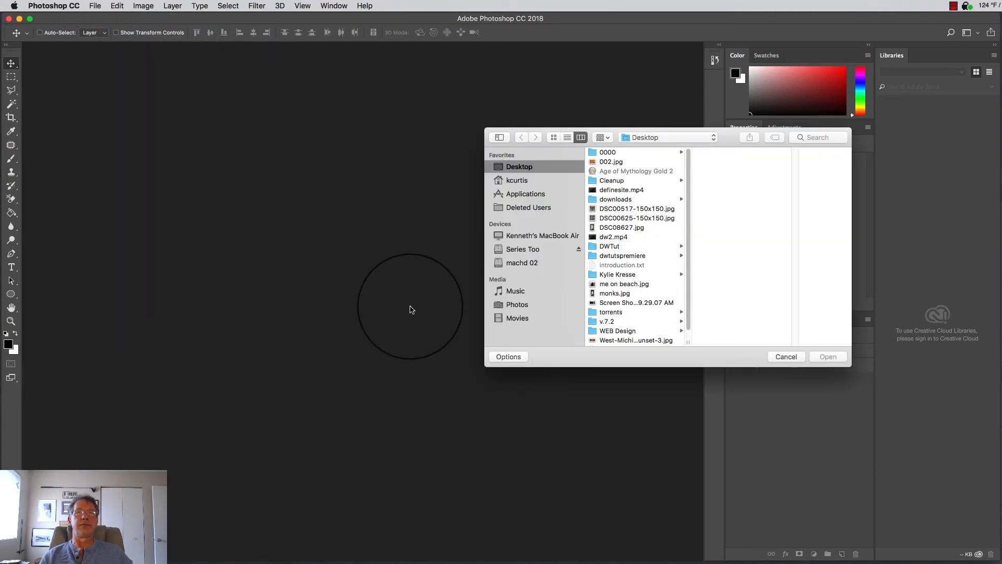
{"action": "scroll", "coordinate": [646, 255], "scroll_direction": "down", "scroll_amount": 1}
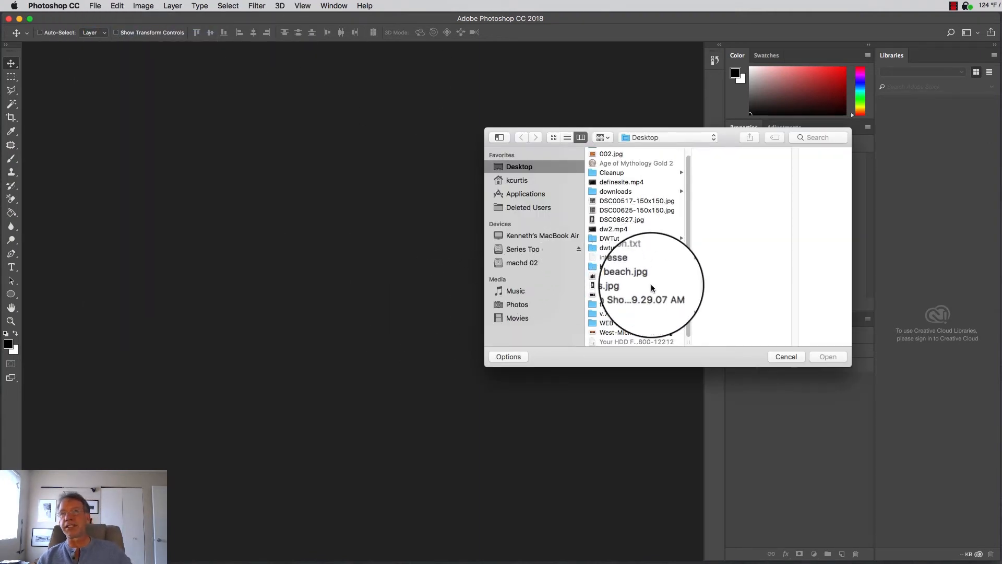
{"action": "left_click", "coordinate": [641, 332]}
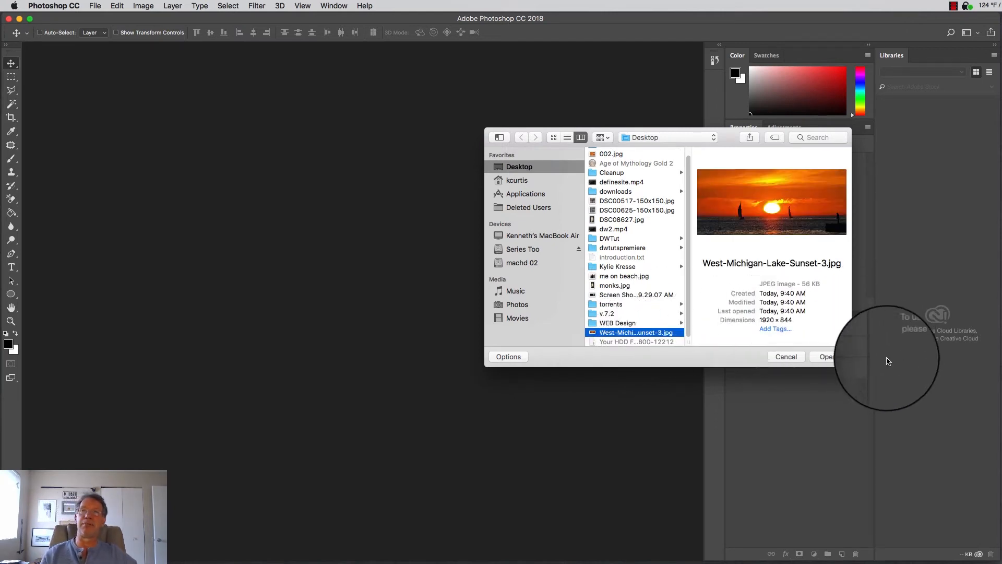
{"action": "left_click", "coordinate": [830, 358]}
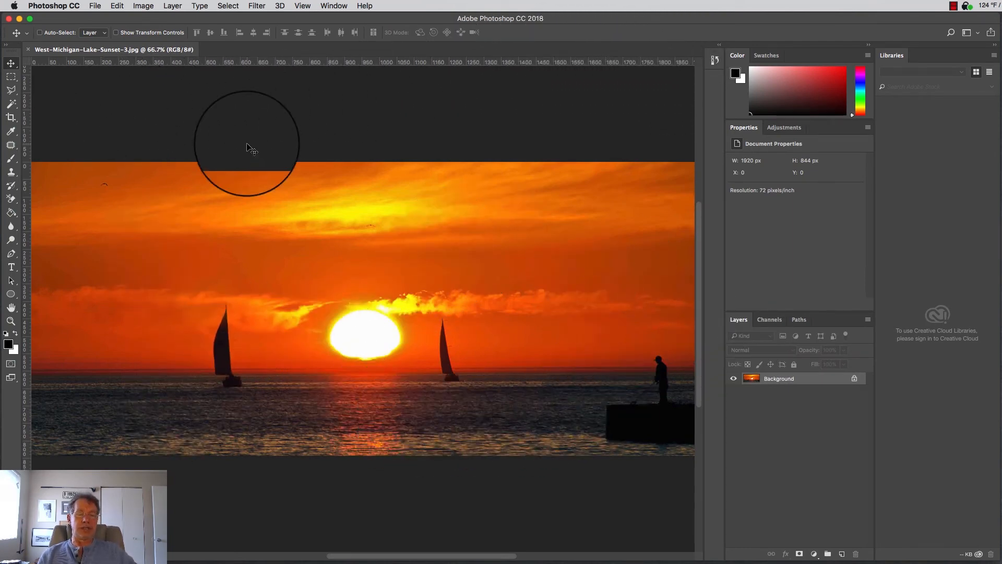
Toggle the rulers off and back on, and check the new-document print and screen resolutions in the Units & Rulers preferences.
{"action": "key", "text": "super+r"}
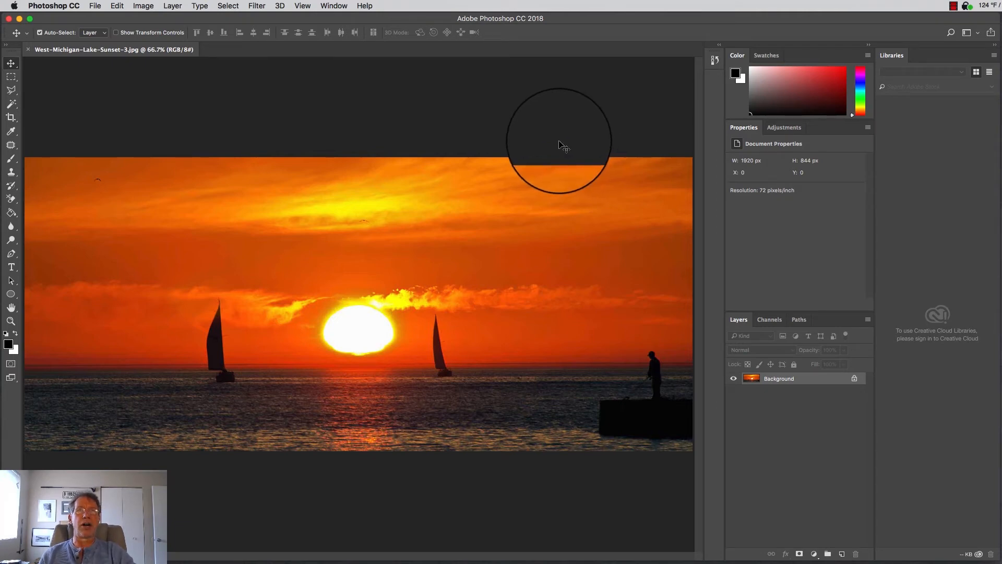
{"action": "key", "text": "super+r"}
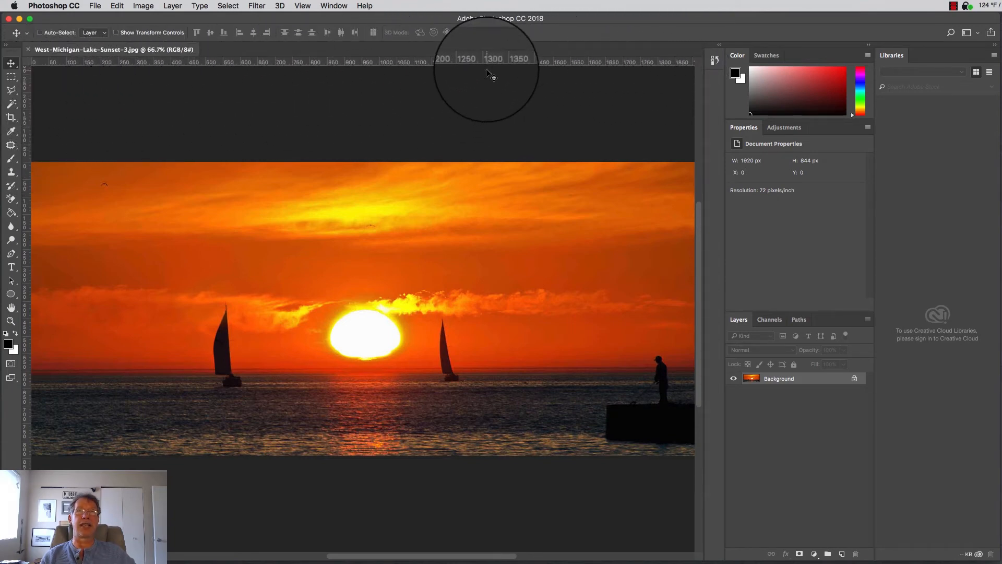
{"action": "left_click", "coordinate": [50, 7]}
{"action": "mouse_move", "coordinate": [52, 39]}
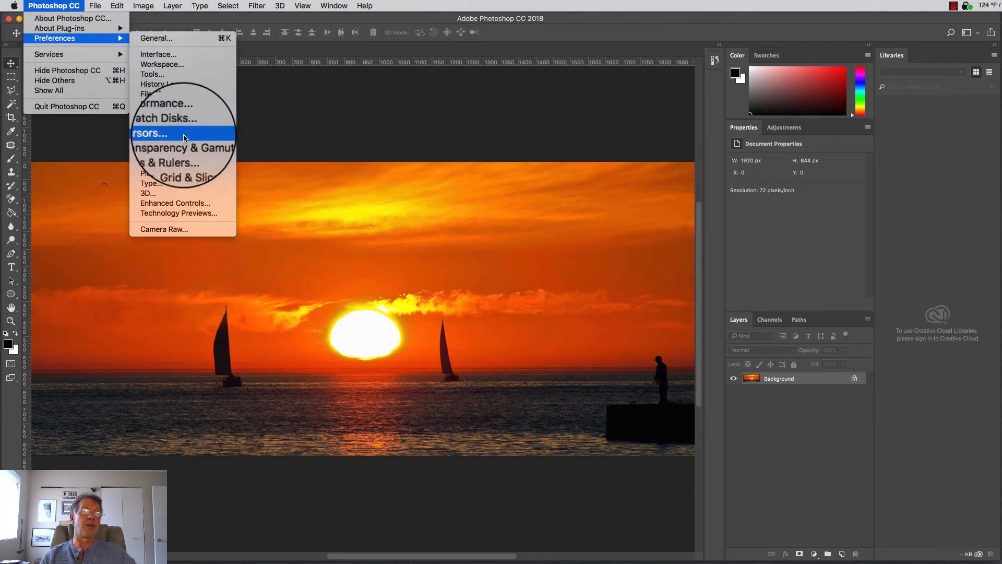
{"action": "left_click", "coordinate": [182, 154]}
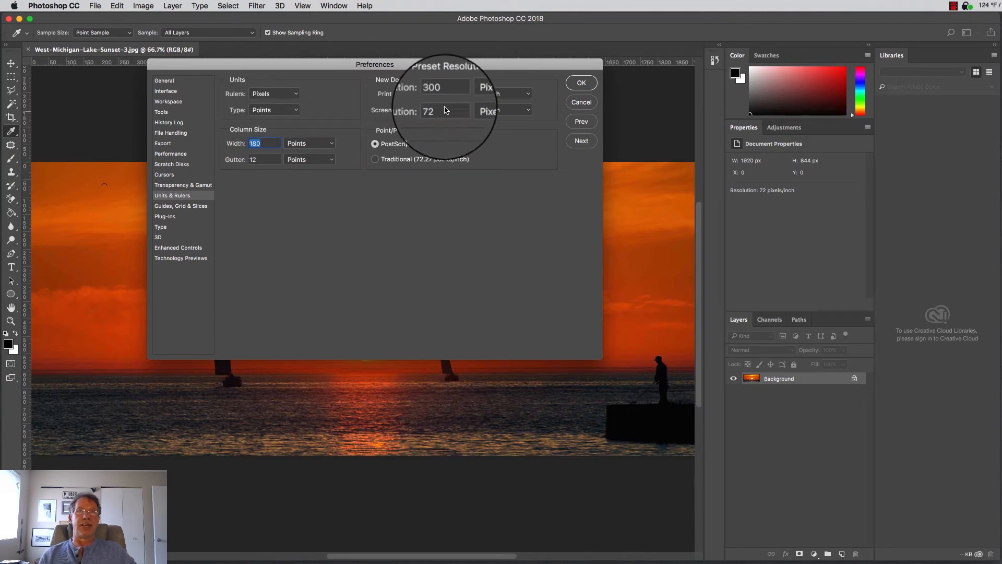
{"action": "left_click", "coordinate": [446, 94]}
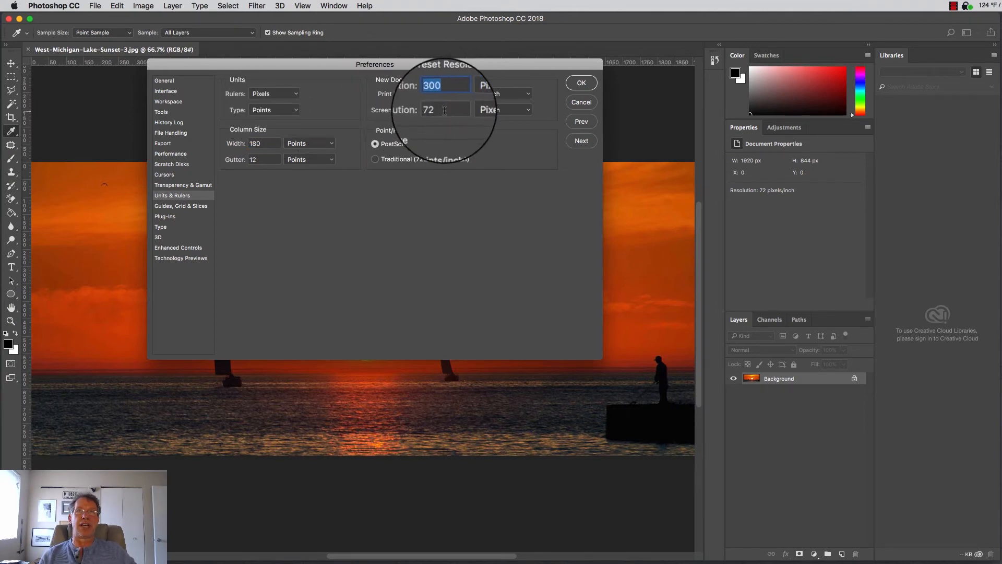
{"action": "left_click", "coordinate": [435, 110]}
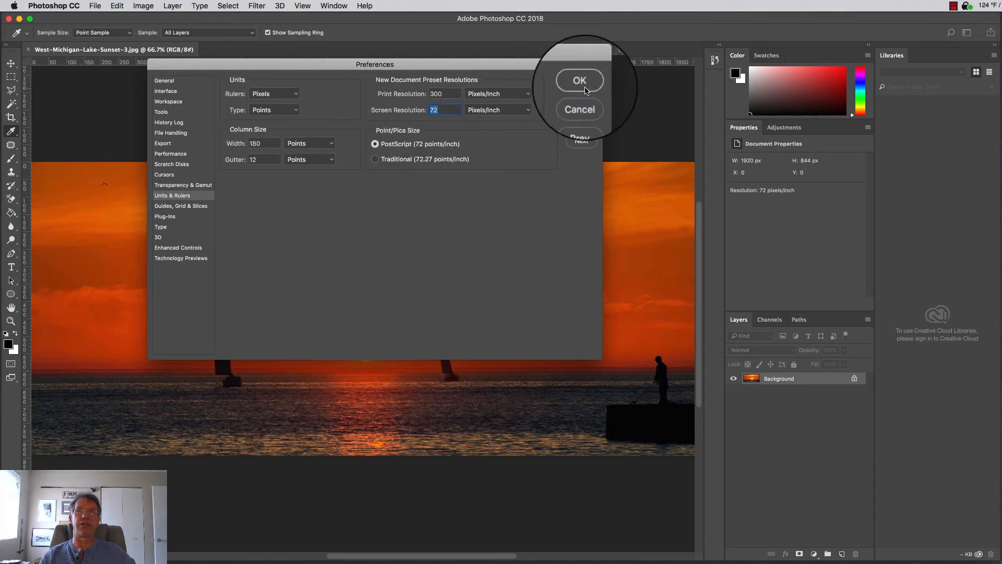
{"action": "left_click", "coordinate": [580, 83]}
{"action": "key", "text": "v"}
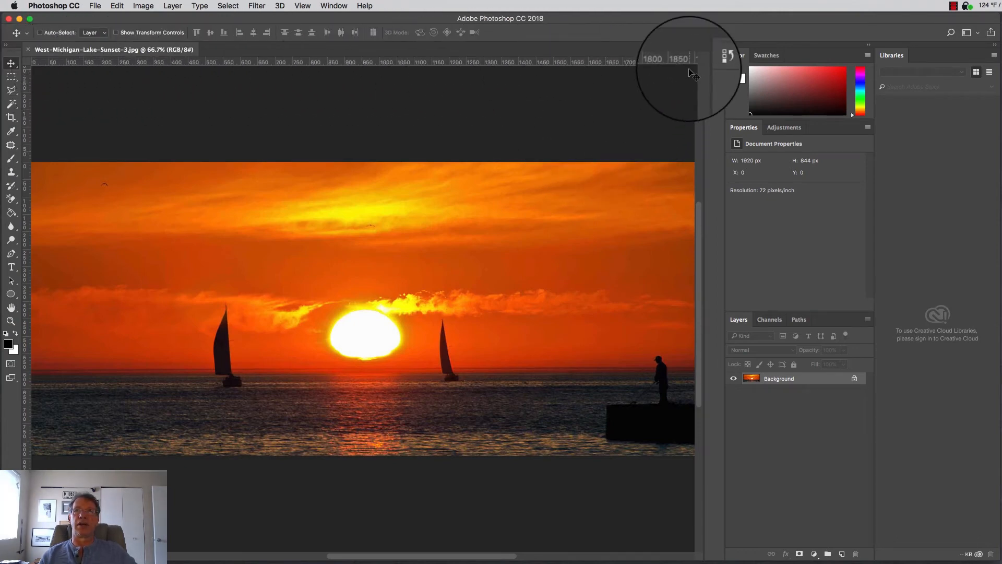
Collapse the Color, Properties and Layers panels to icons, and open the Image Size settings with an enlarged preview.
{"action": "left_click", "coordinate": [869, 46]}
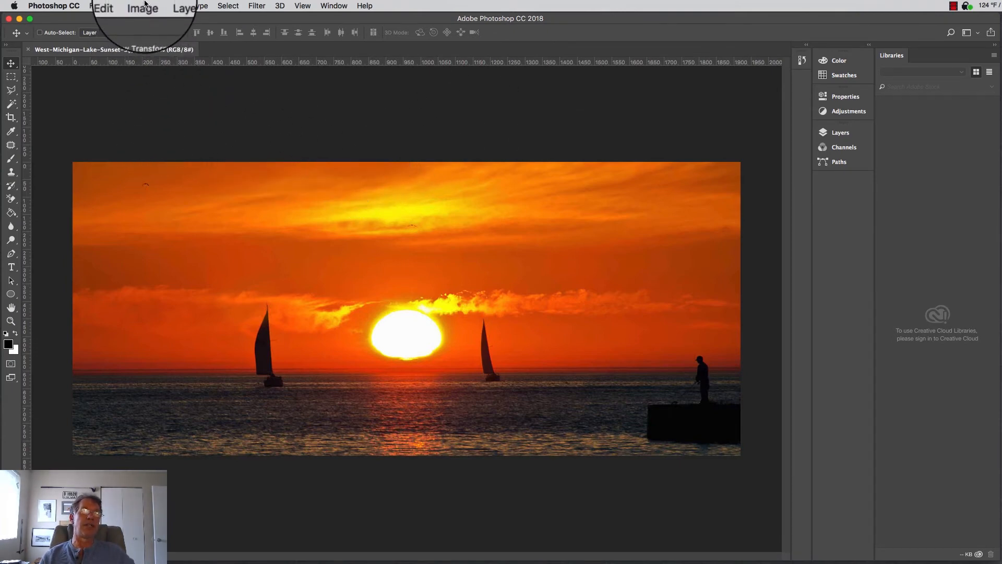
{"action": "left_click", "coordinate": [144, 7]}
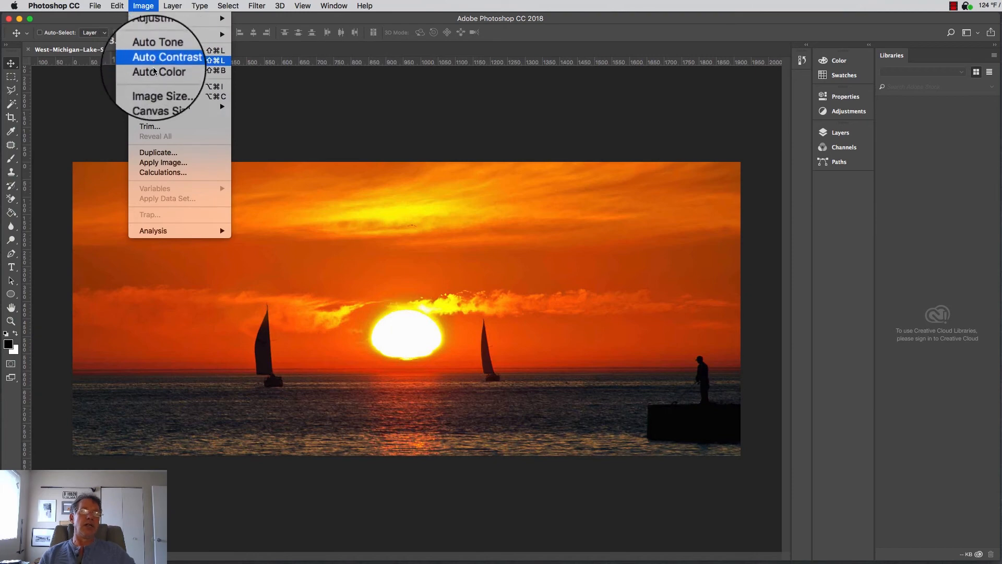
{"action": "left_click", "coordinate": [152, 88]}
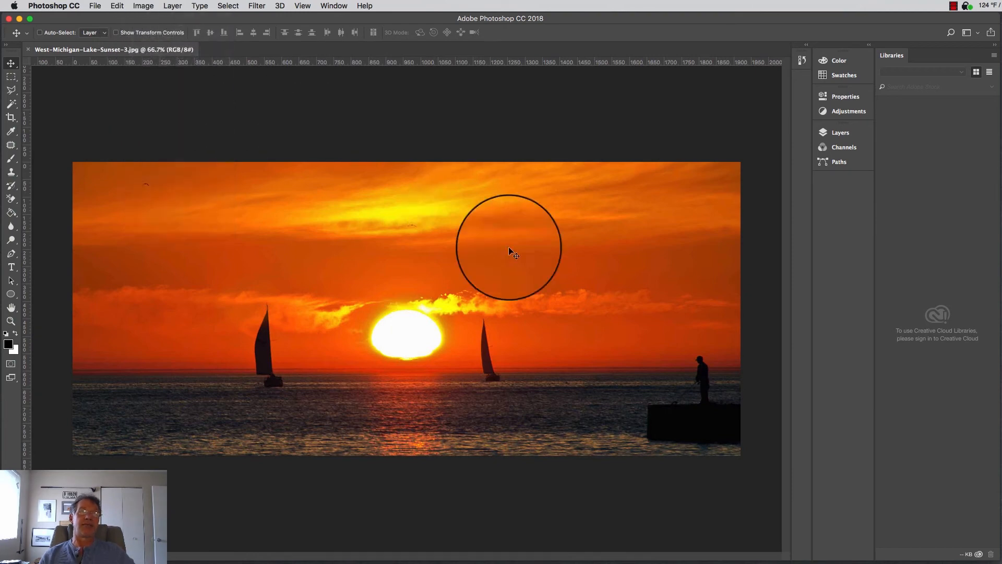
{"action": "left_click_drag", "start_coordinate": [565, 86], "coordinate": [464, 91]}
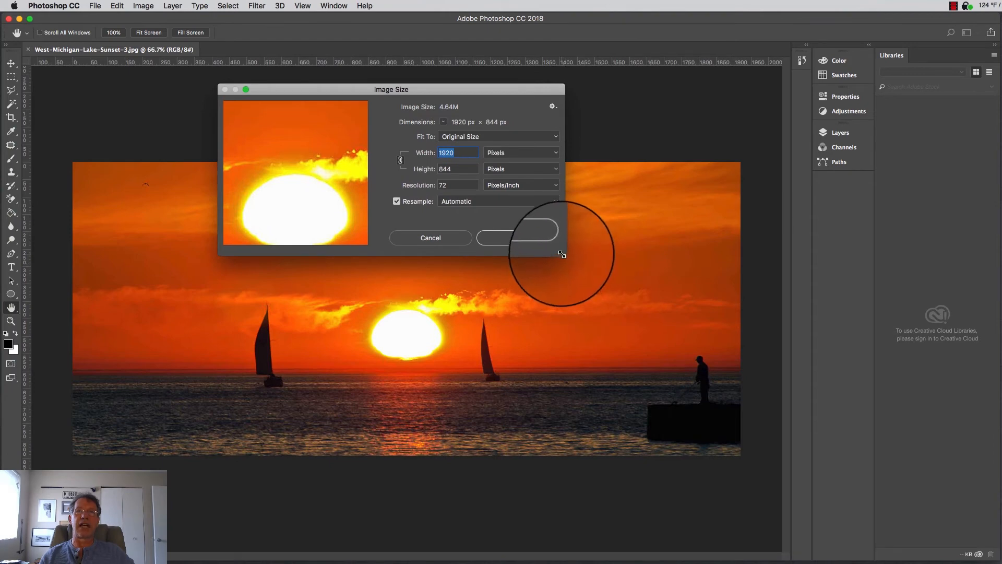
{"action": "left_click_drag", "start_coordinate": [561, 254], "coordinate": [828, 437]}
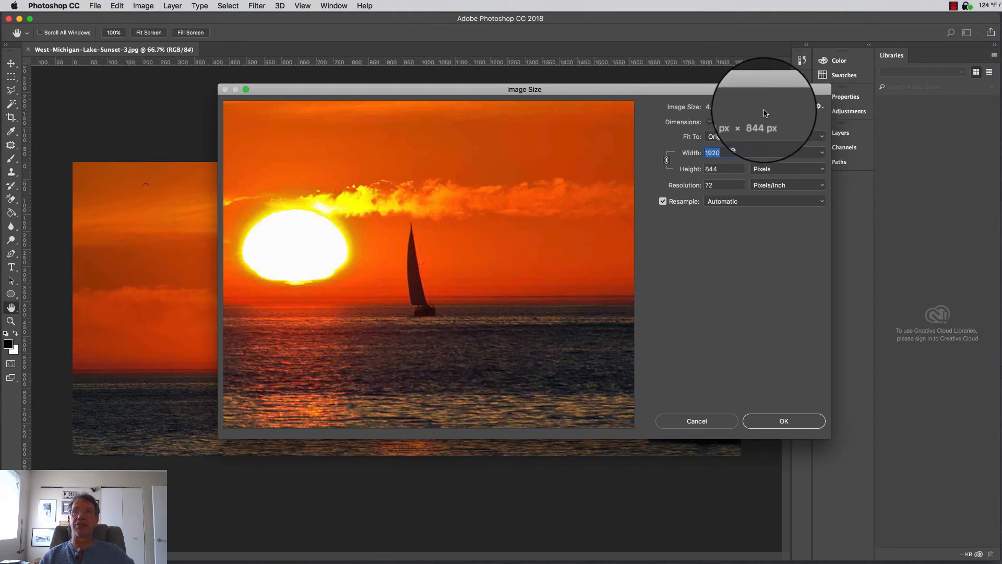
Try an image height of 422 pixels with the width and height unlinked, and clear the width value.
{"action": "left_click", "coordinate": [709, 122]}
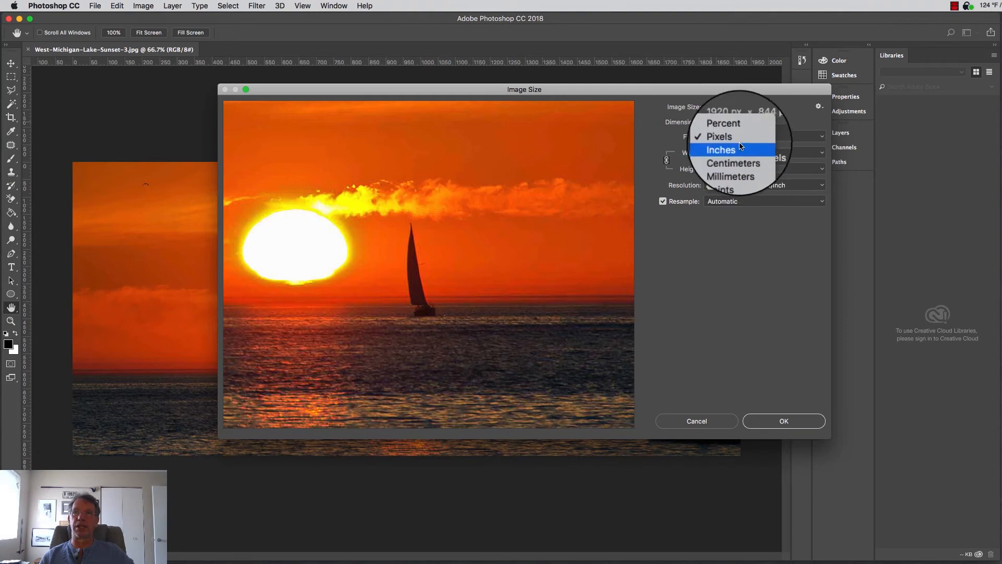
{"action": "left_click", "coordinate": [745, 260]}
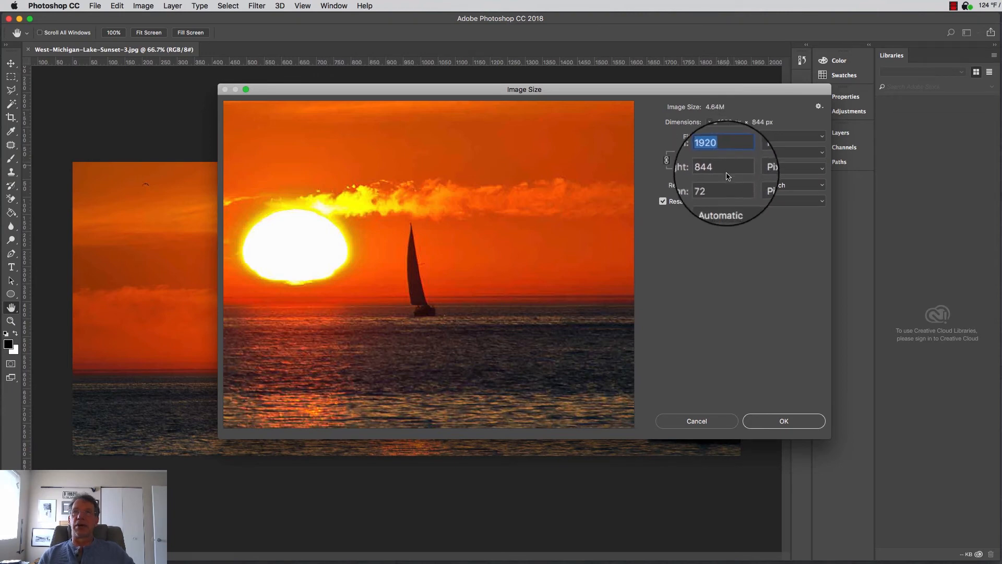
{"action": "left_click", "coordinate": [666, 162]}
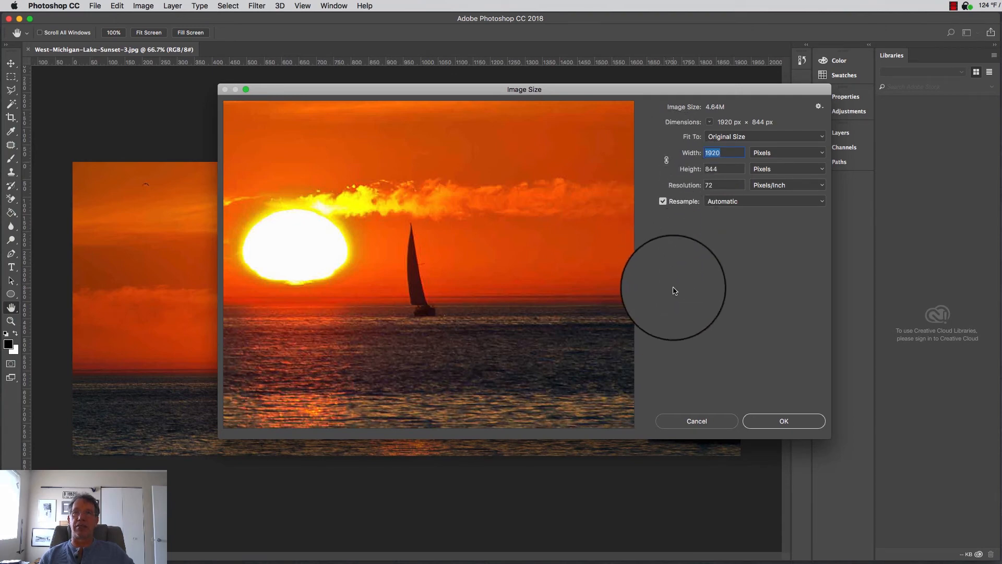
{"action": "left_click", "coordinate": [666, 160]}
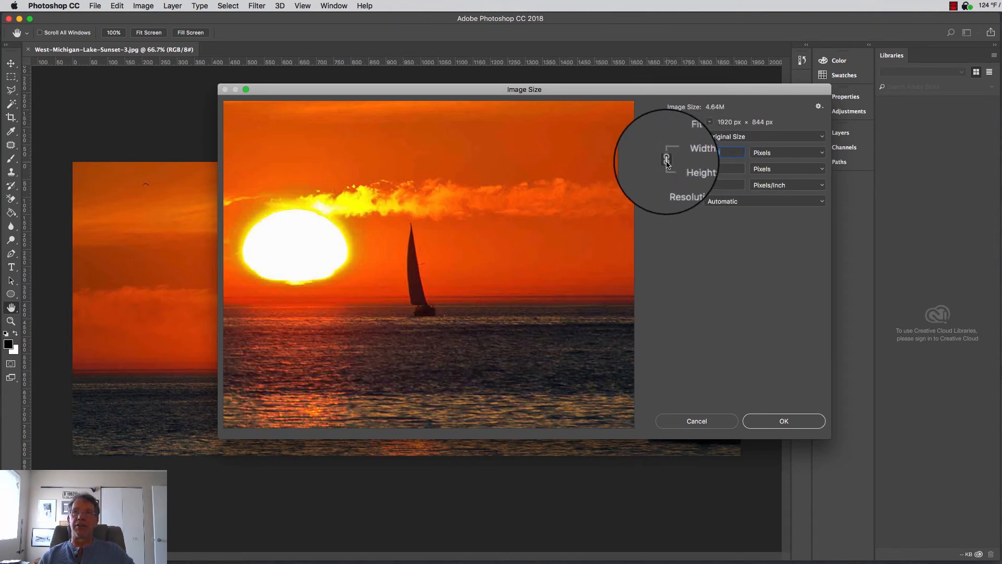
{"action": "left_click", "coordinate": [666, 162]}
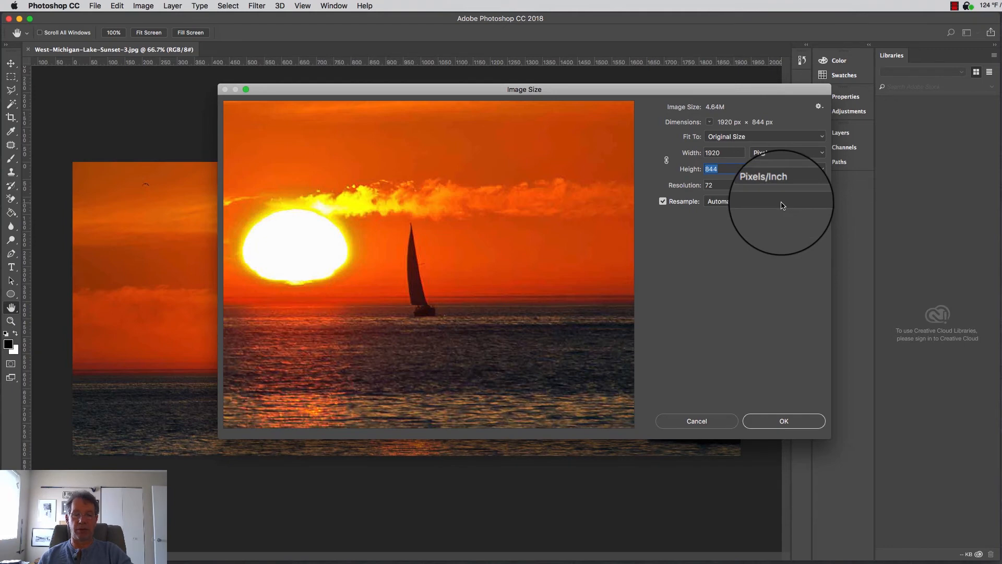
{"action": "type", "text": "422"}
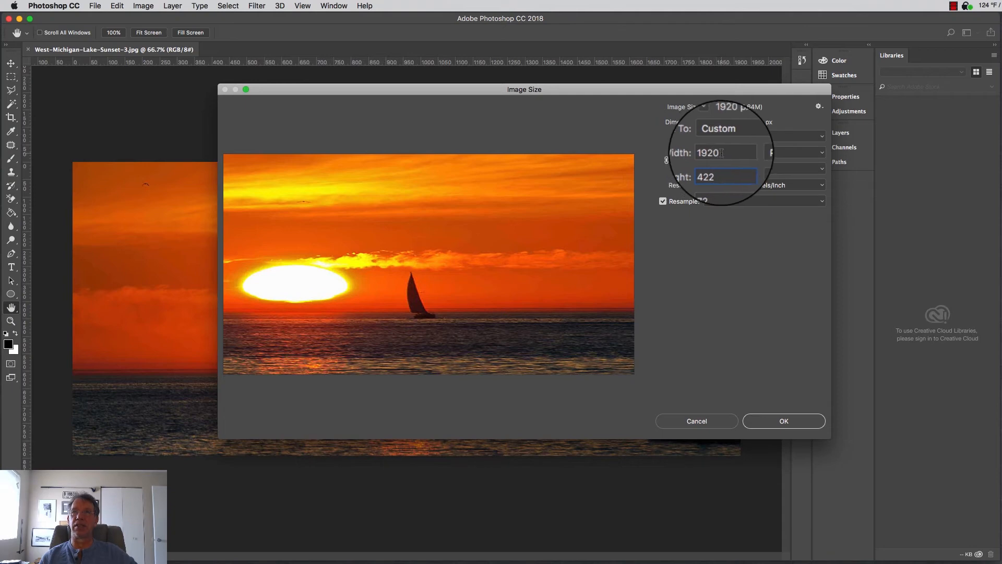
{"action": "left_click", "coordinate": [721, 153]}
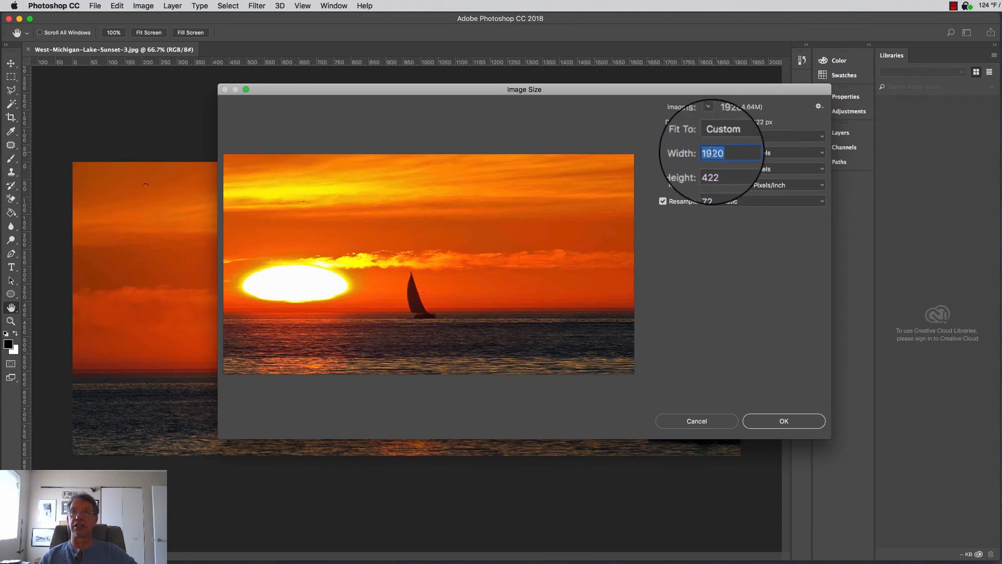
{"action": "key", "text": "BackSpace"}
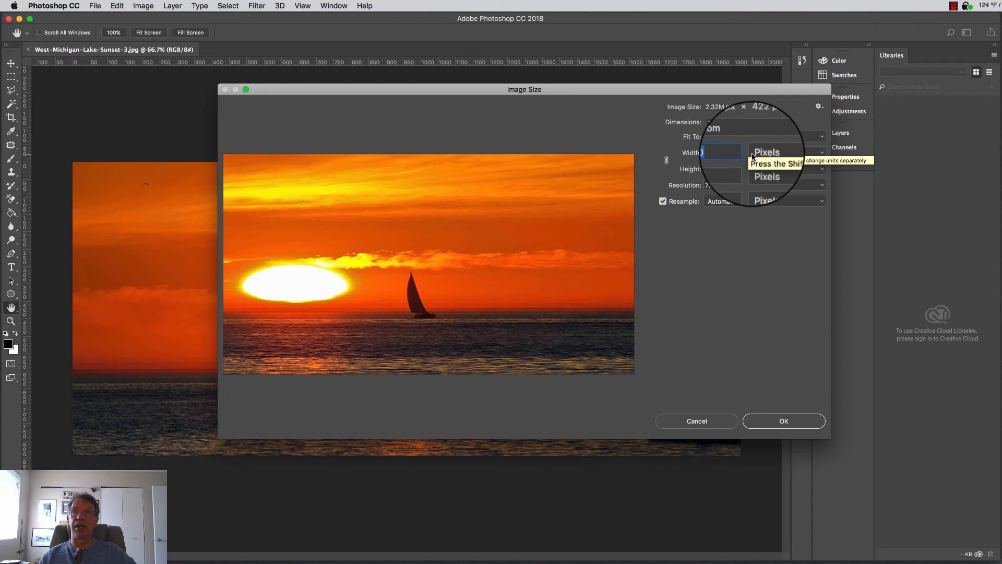
Relink the width and height and set the image height to 422 pixels.
{"action": "left_click", "coordinate": [667, 162]}
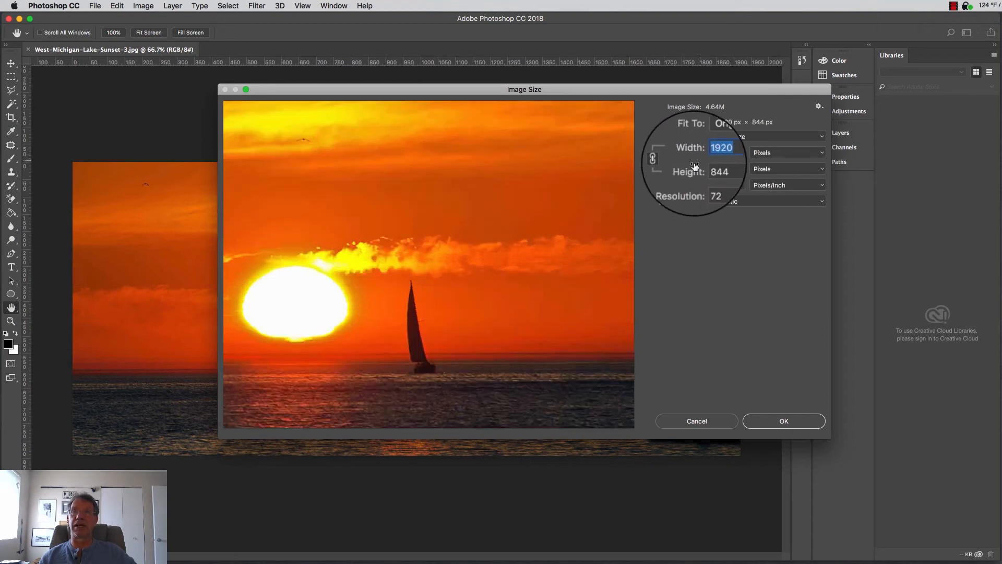
{"action": "key", "text": "Tab"}
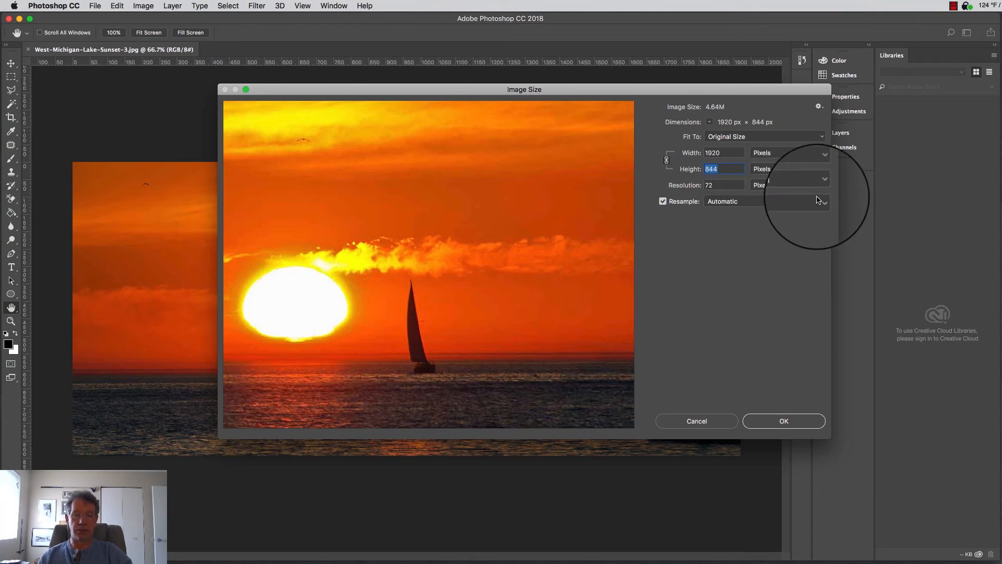
{"action": "type", "text": "422"}
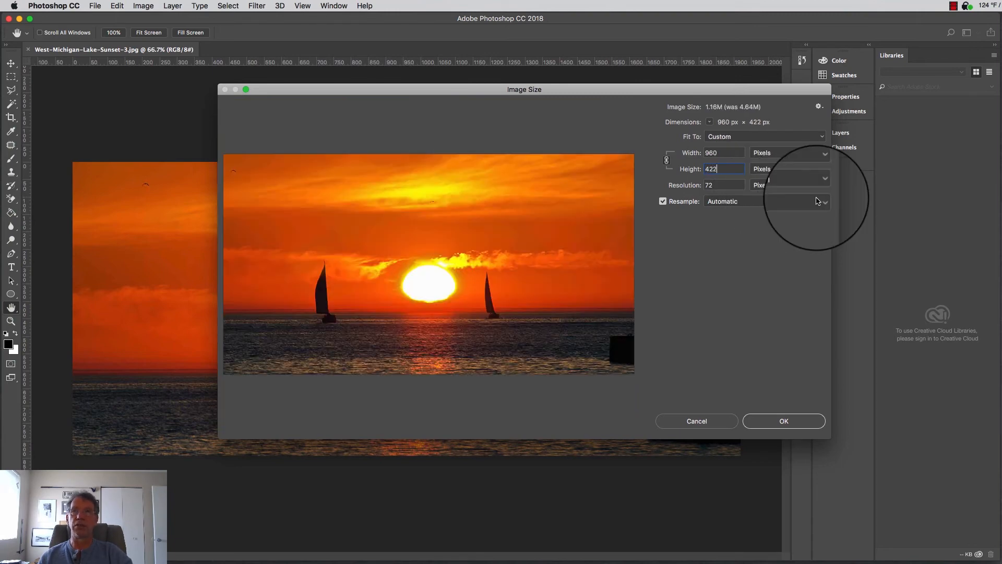
Resize the image proportionally to a width of 600 pixels.
{"action": "double_click", "coordinate": [711, 152]}
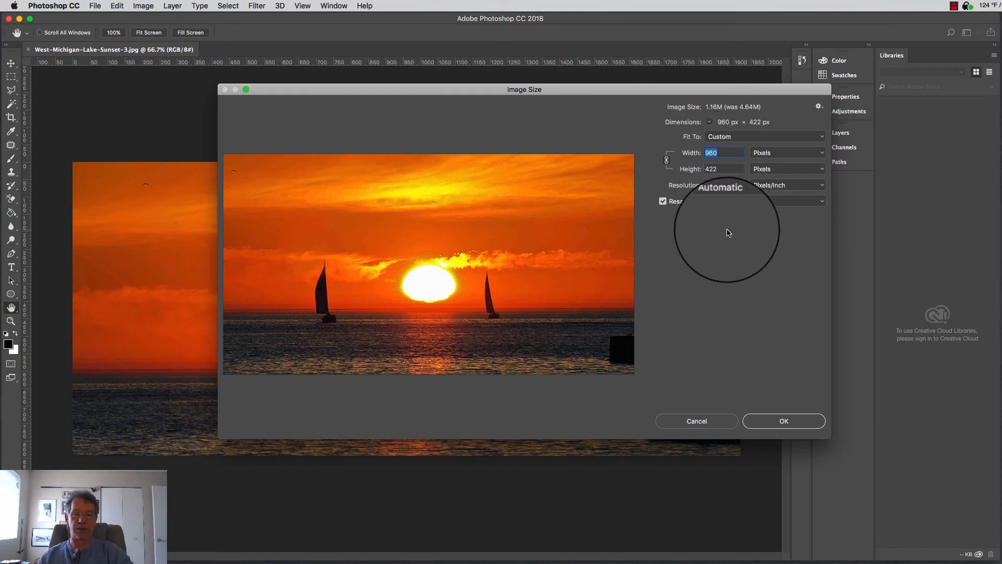
{"action": "type", "text": "6"}
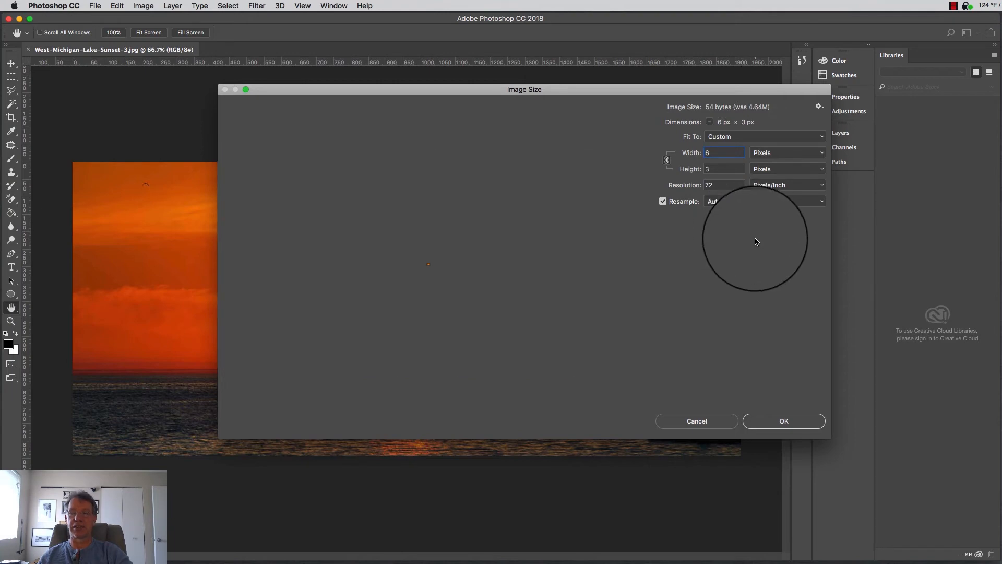
{"action": "type", "text": "00"}
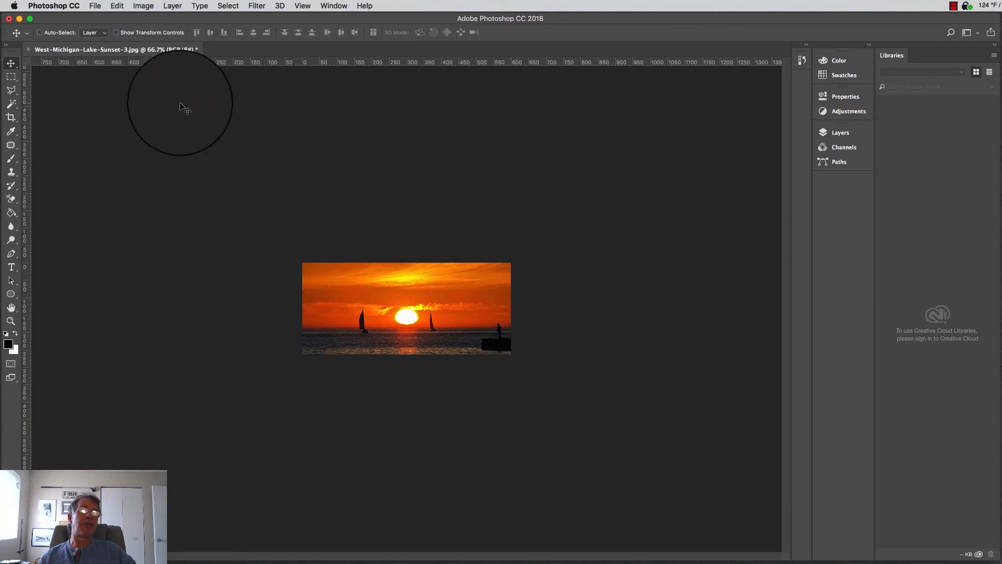
Open the resized image in Save for Web (Legacy) and move the export window off the document image.
{"action": "left_click", "coordinate": [96, 7]}
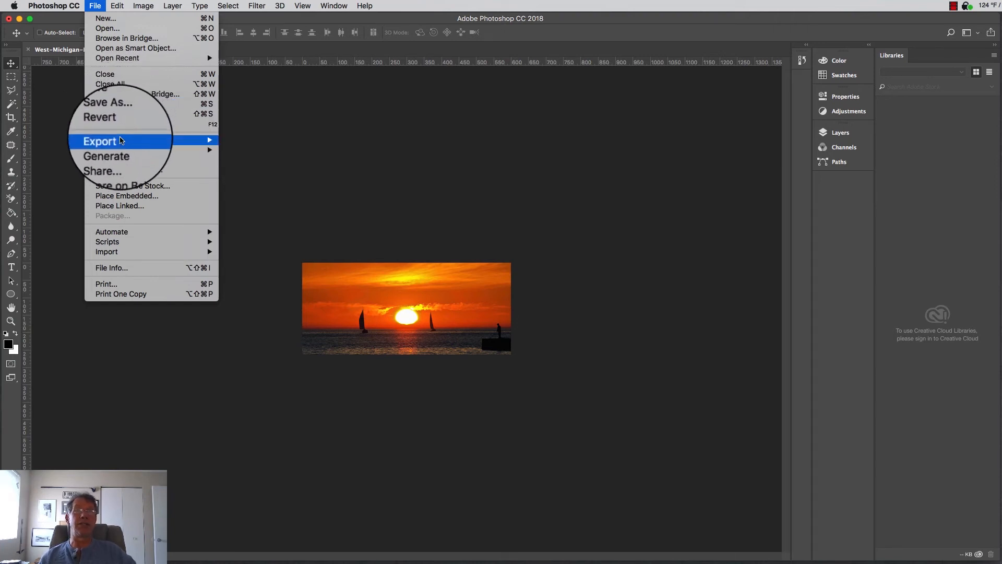
{"action": "mouse_move", "coordinate": [120, 142]}
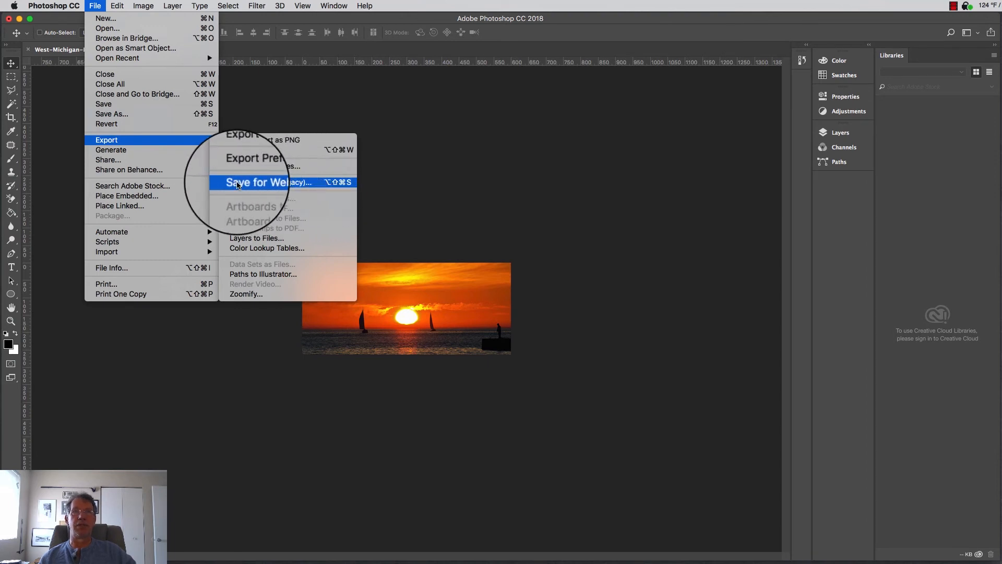
{"action": "left_click", "coordinate": [270, 185]}
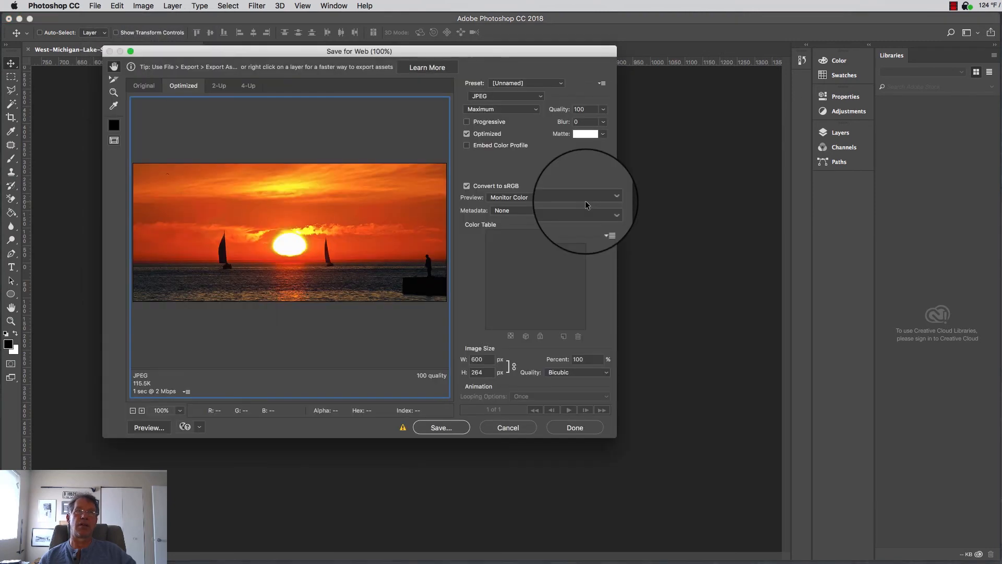
{"action": "left_click_drag", "start_coordinate": [424, 51], "coordinate": [676, 53]}
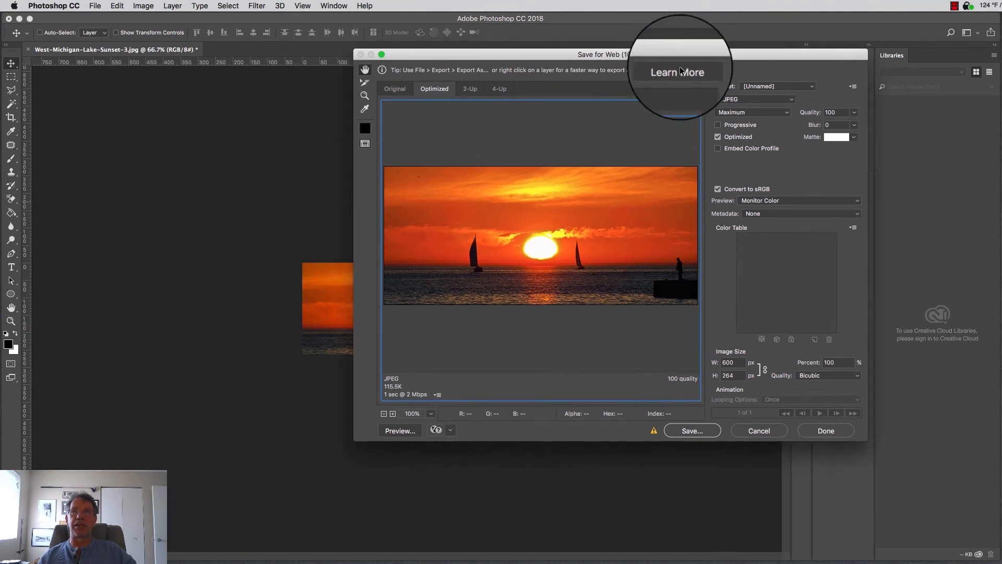
View the image in the 2-Up and 4-Up comparisons, and return to the Original preview.
{"action": "left_click", "coordinate": [470, 89]}
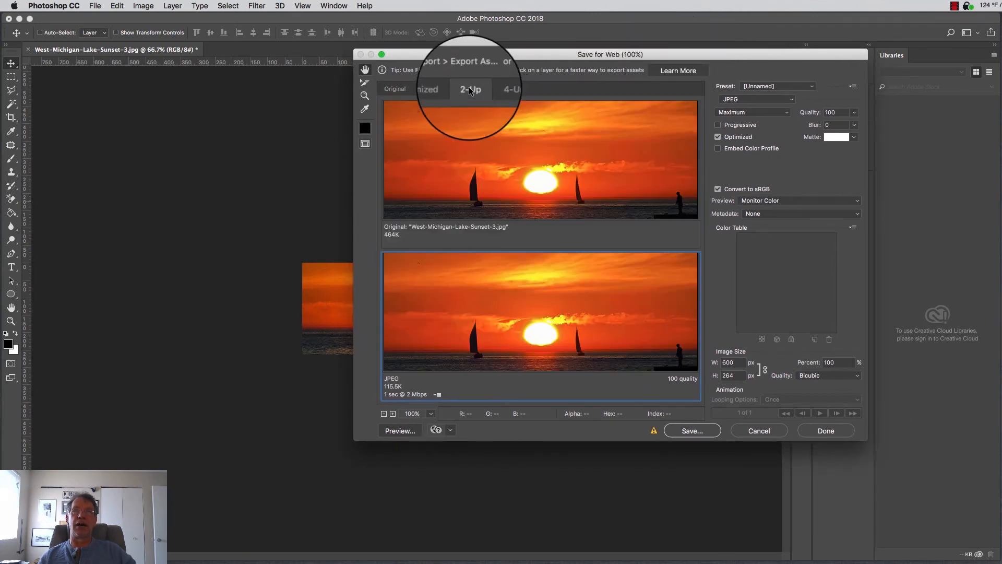
{"action": "left_click", "coordinate": [499, 89]}
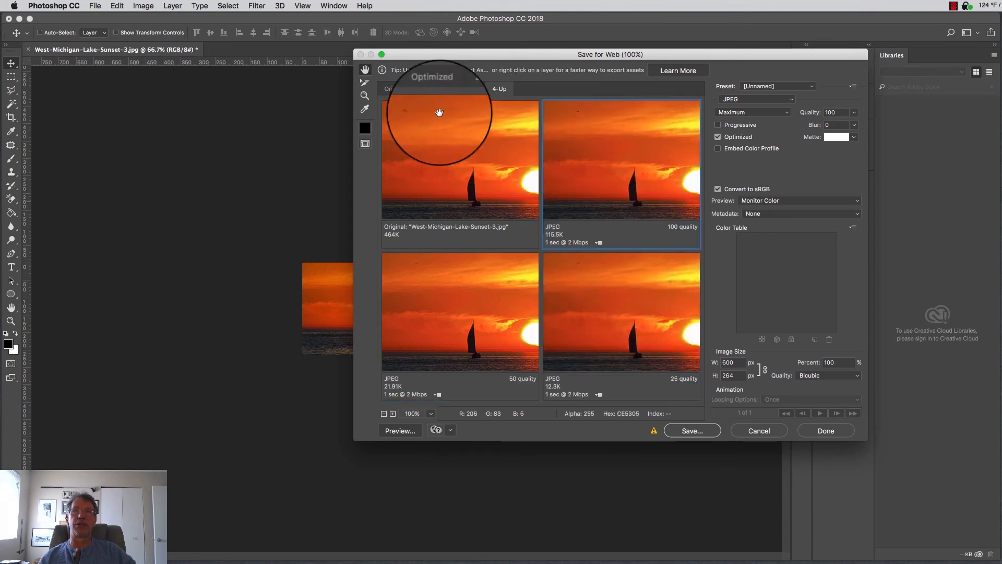
{"action": "left_click", "coordinate": [395, 88]}
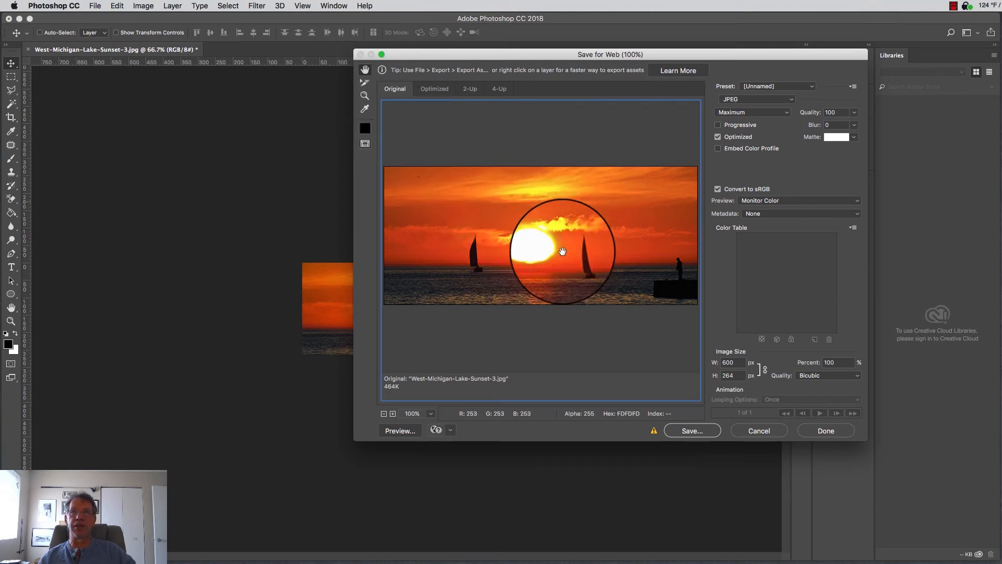
Magnify the right-hand sailboat in the original preview and inspect the detail across the sun to the left-hand sailboat.
{"action": "left_click", "coordinate": [365, 97]}
{"action": "left_click_drag", "start_coordinate": [563, 228], "coordinate": [605, 286]}
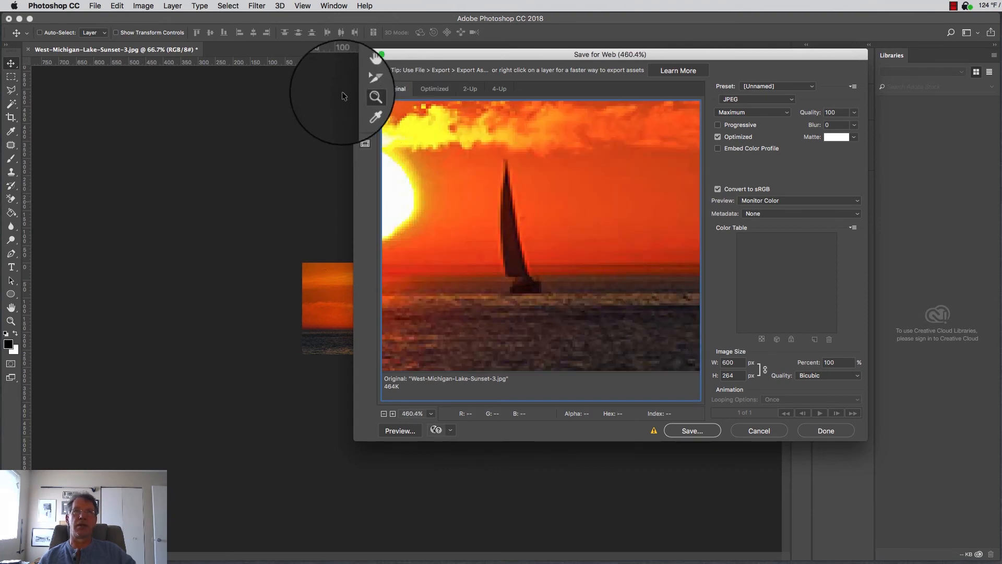
{"action": "left_click", "coordinate": [365, 69]}
{"action": "left_click_drag", "start_coordinate": [506, 247], "coordinate": [640, 167]}
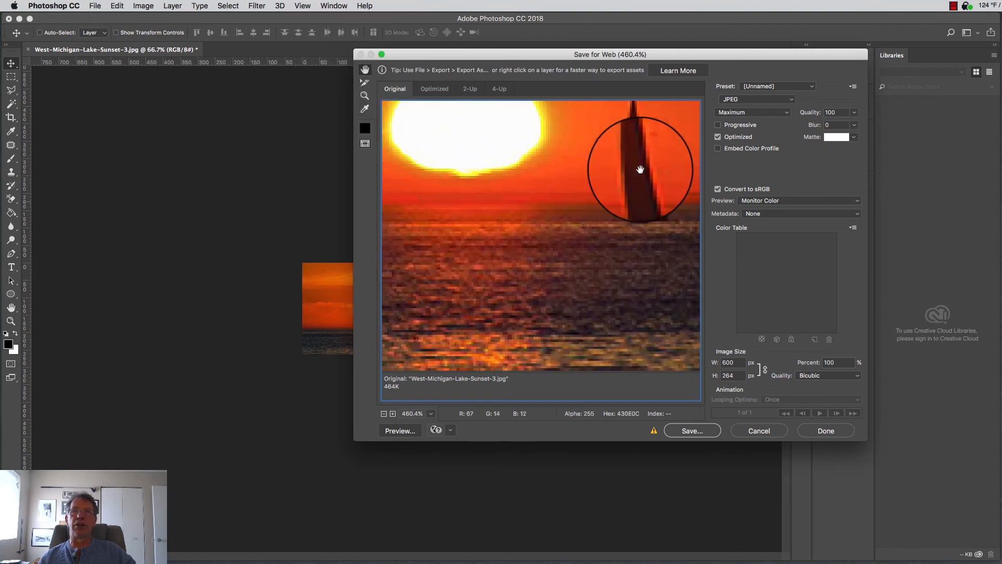
{"action": "left_click_drag", "start_coordinate": [467, 297], "coordinate": [661, 211]}
{"action": "left_click_drag", "start_coordinate": [522, 208], "coordinate": [655, 261]}
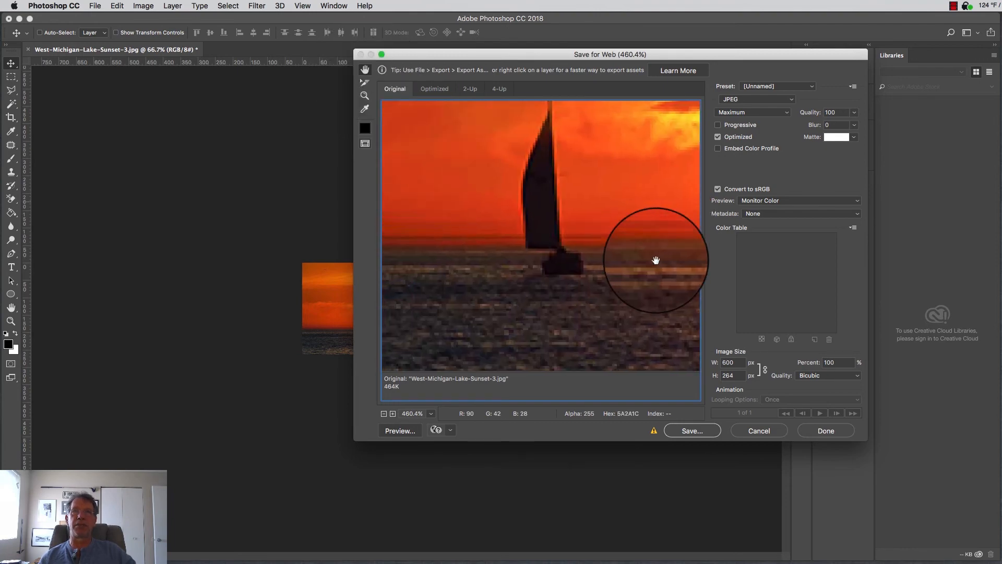
{"action": "left_click_drag", "start_coordinate": [606, 165], "coordinate": [589, 196]}
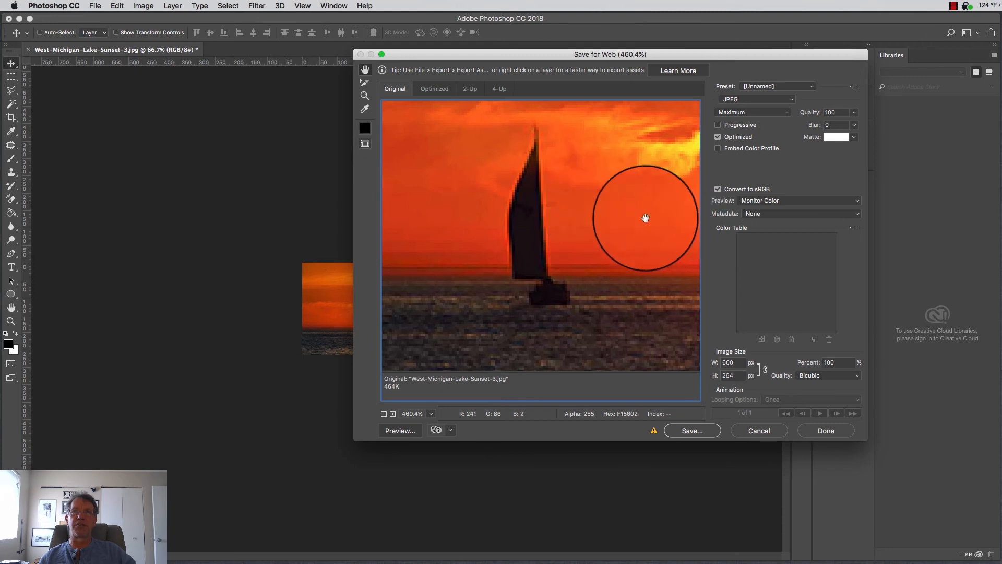
Return the preview to 100% magnification and switch to the 2-Up comparison of the original and optimized images.
{"action": "left_click", "coordinate": [364, 95]}
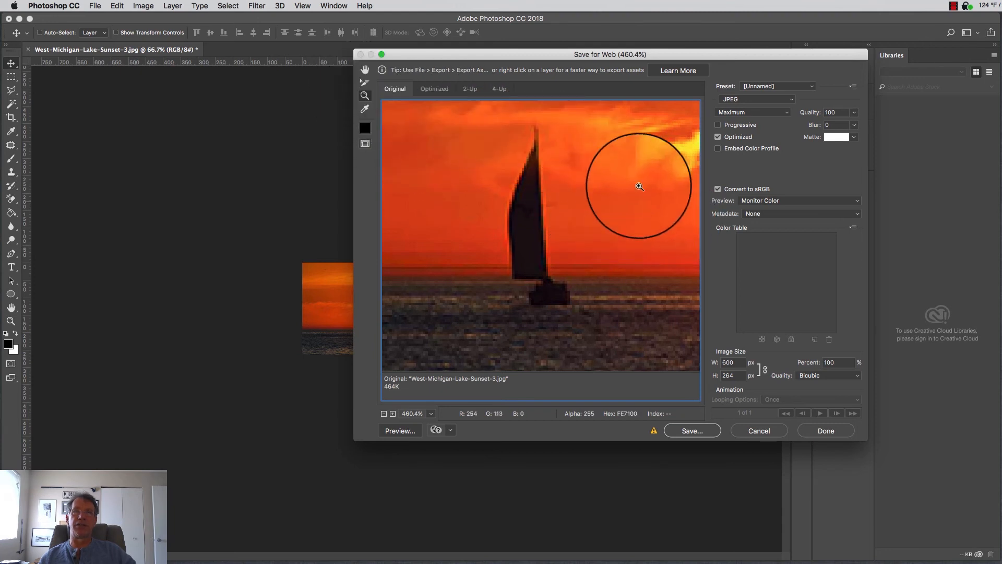
{"action": "key", "text": "alt"}
{"action": "left_click", "coordinate": [623, 189], "text": "alt"}
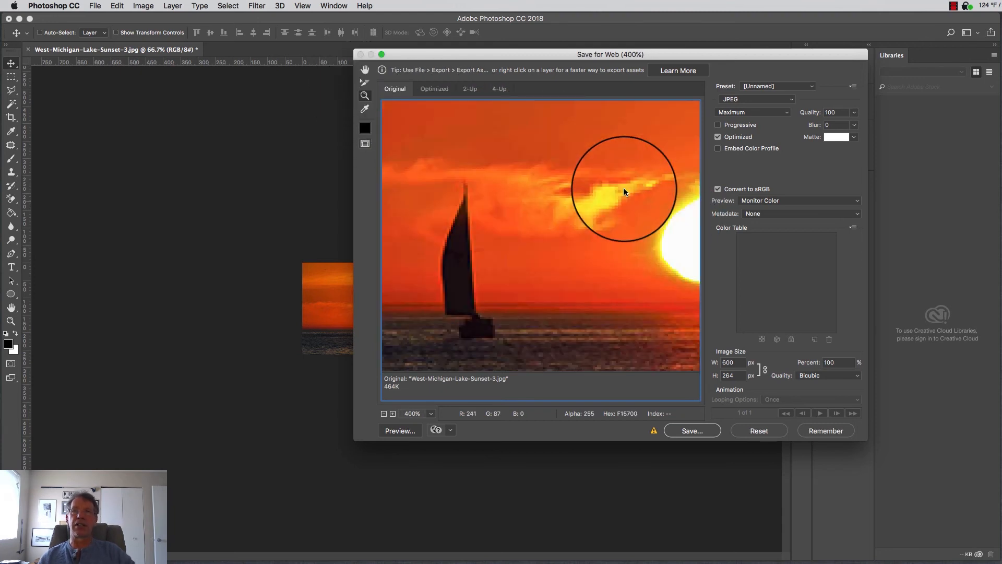
{"action": "left_click", "coordinate": [623, 187], "text": "alt"}
{"action": "left_click", "coordinate": [623, 188], "text": "alt"}
{"action": "left_click", "coordinate": [626, 188], "text": "alt"}
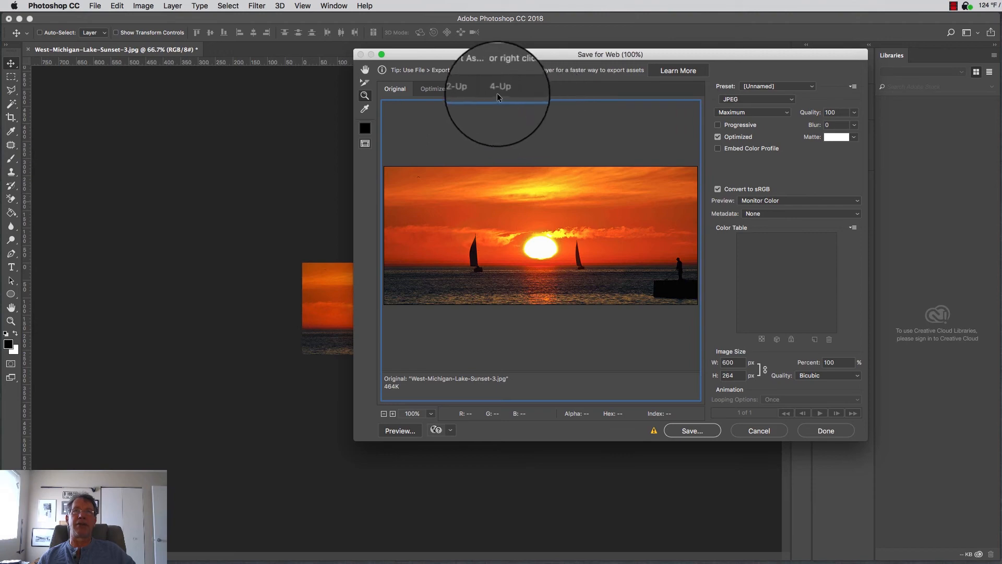
{"action": "left_click", "coordinate": [469, 90]}
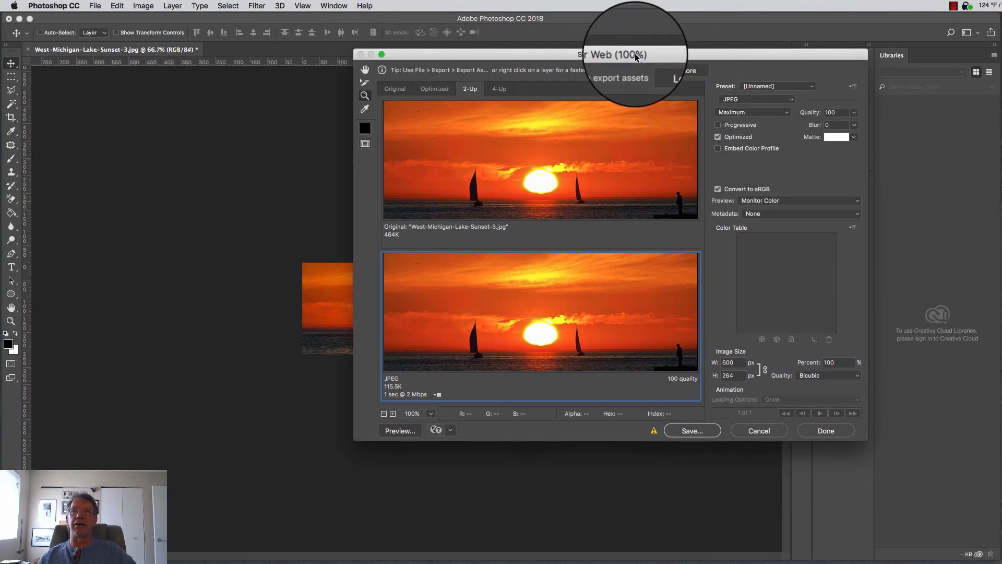
{"action": "mouse_move", "coordinate": [635, 54]}
{"action": "left_mouse_down"}
{"action": "mouse_move", "coordinate": [623, 98]}
{"action": "mouse_move", "coordinate": [557, 58]}
{"action": "mouse_move", "coordinate": [605, 103]}
{"action": "mouse_move", "coordinate": [551, 52]}
{"action": "mouse_move", "coordinate": [570, 60]}
{"action": "mouse_move", "coordinate": [625, 49]}
{"action": "mouse_move", "coordinate": [622, 62]}
{"action": "mouse_move", "coordinate": [545, 61]}
{"action": "mouse_move", "coordinate": [556, 72]}
{"action": "mouse_move", "coordinate": [540, 93]}
{"action": "mouse_move", "coordinate": [552, 61]}
{"action": "mouse_move", "coordinate": [532, 58]}
{"action": "mouse_move", "coordinate": [628, 42]}
{"action": "left_mouse_up"}
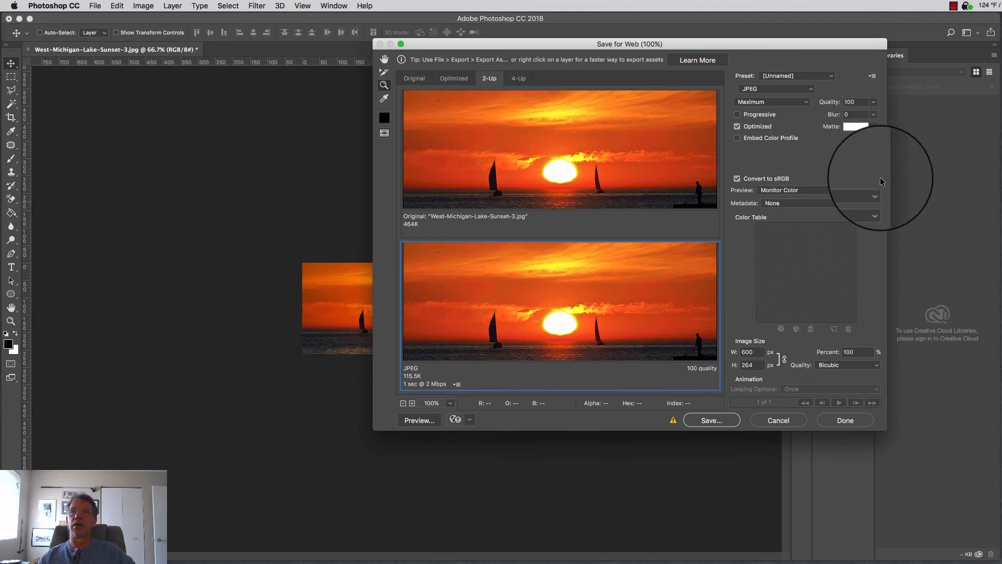
Set the optimized format to GIF and magnify the area around the sun and right-hand sailboat for comparison.
{"action": "left_click", "coordinate": [803, 87]}
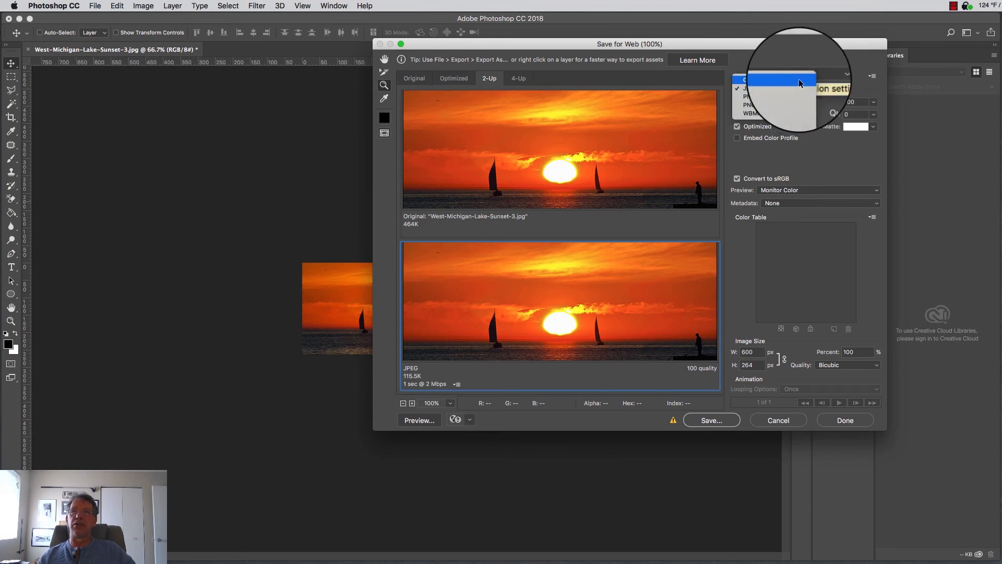
{"action": "left_click", "coordinate": [798, 80]}
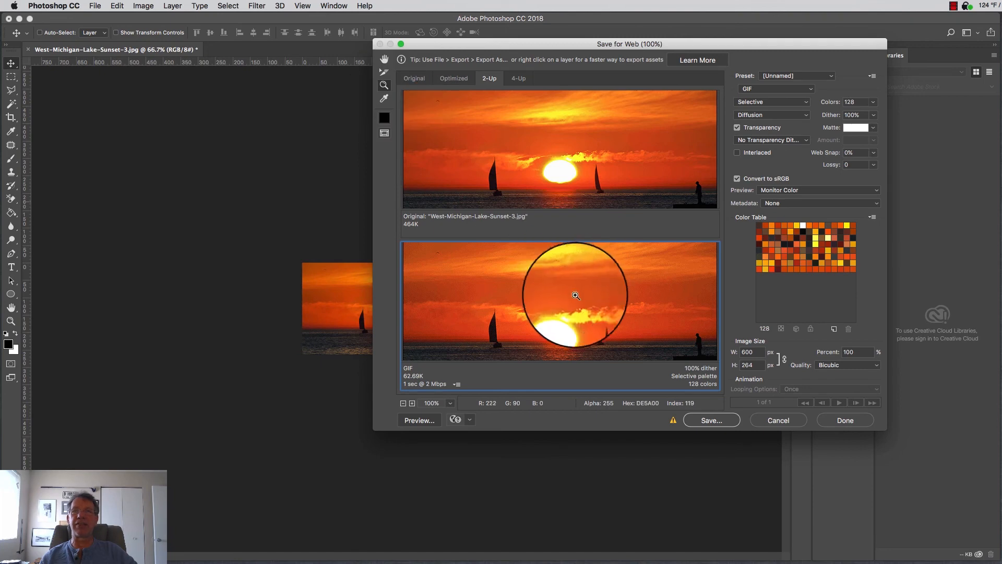
{"action": "left_click_drag", "start_coordinate": [540, 285], "coordinate": [652, 349]}
{"action": "left_click_drag", "start_coordinate": [531, 279], "coordinate": [611, 358]}
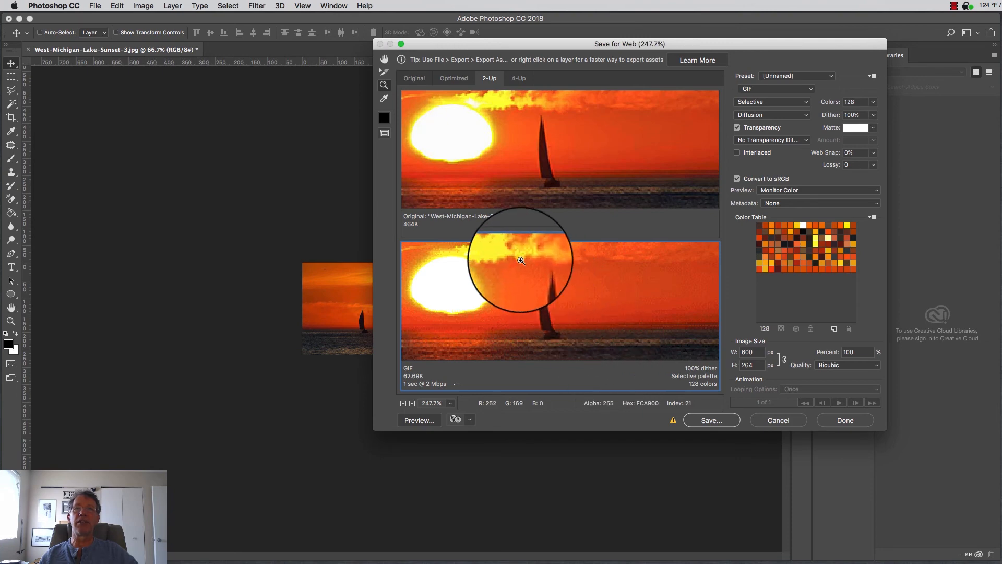
{"action": "left_click_drag", "start_coordinate": [519, 260], "coordinate": [588, 338]}
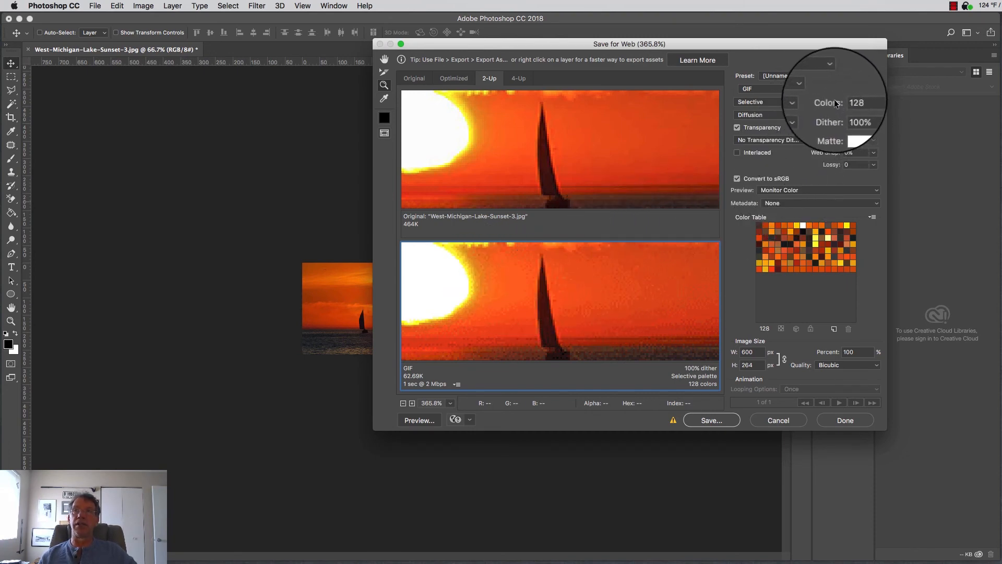
Increase the GIF palette to 256 colors and compare the magnified sky between the sun and right-hand sailboat.
{"action": "left_click", "coordinate": [874, 102]}
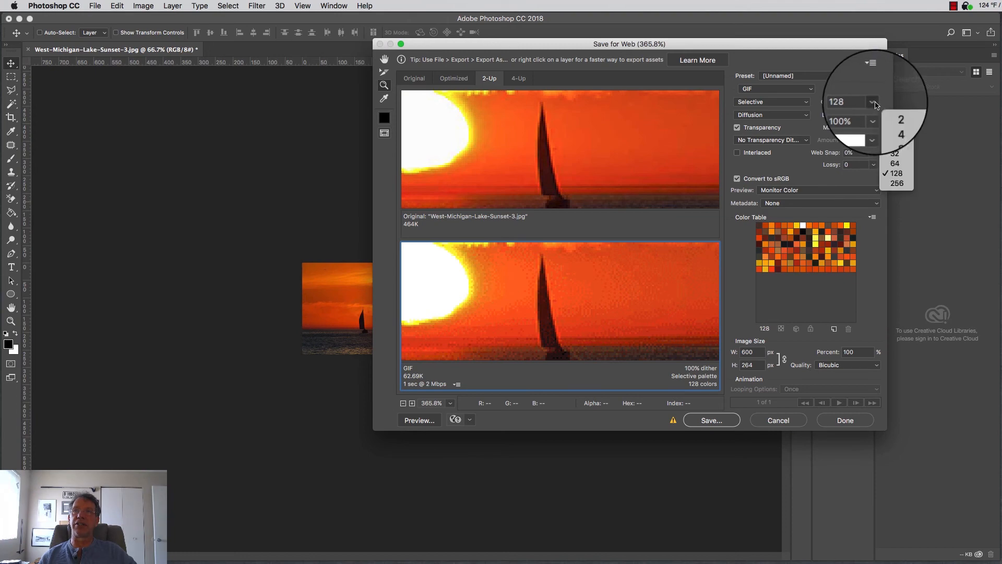
{"action": "left_click", "coordinate": [905, 186]}
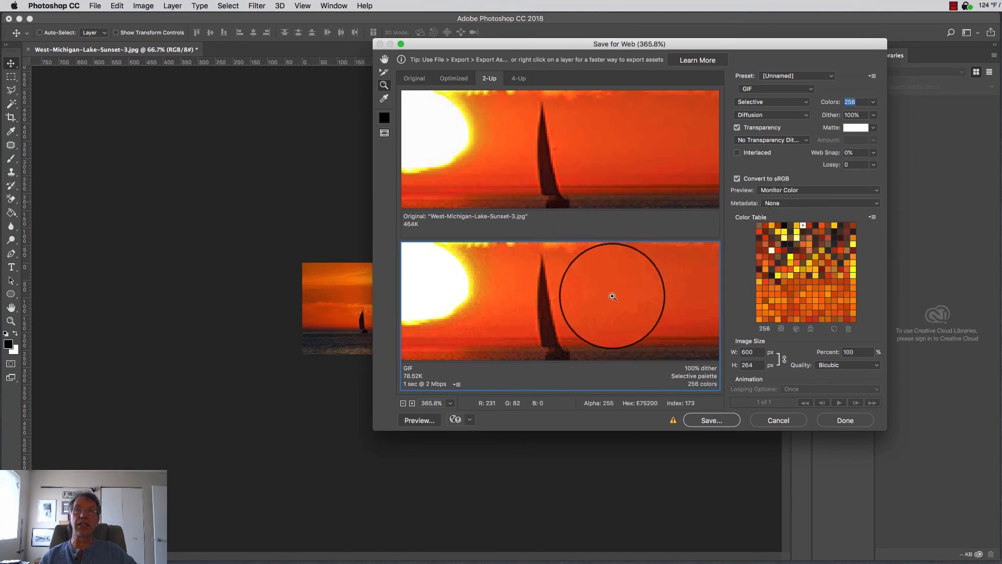
{"action": "left_click_drag", "start_coordinate": [609, 306], "coordinate": [568, 256]}
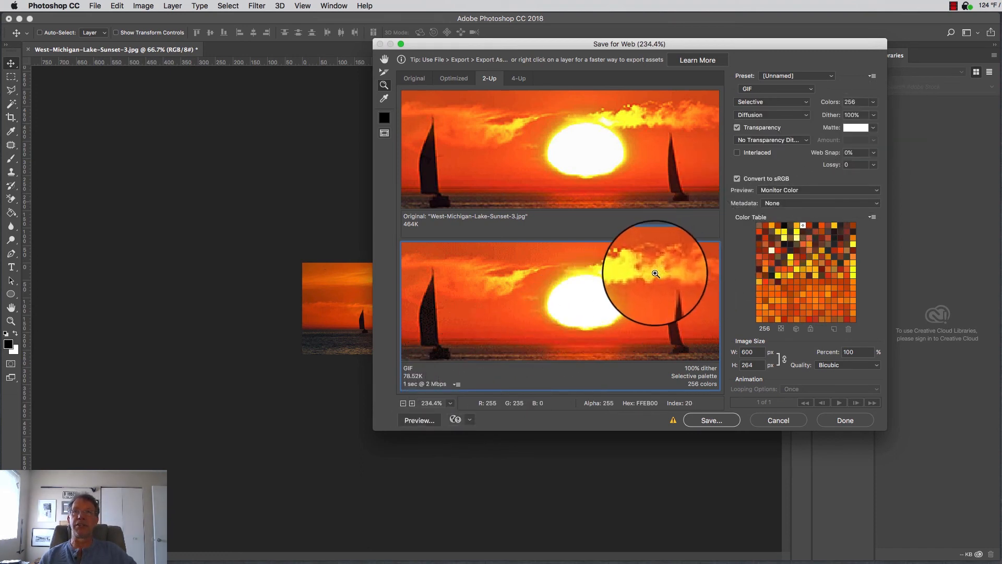
{"action": "left_click_drag", "start_coordinate": [655, 273], "coordinate": [687, 316]}
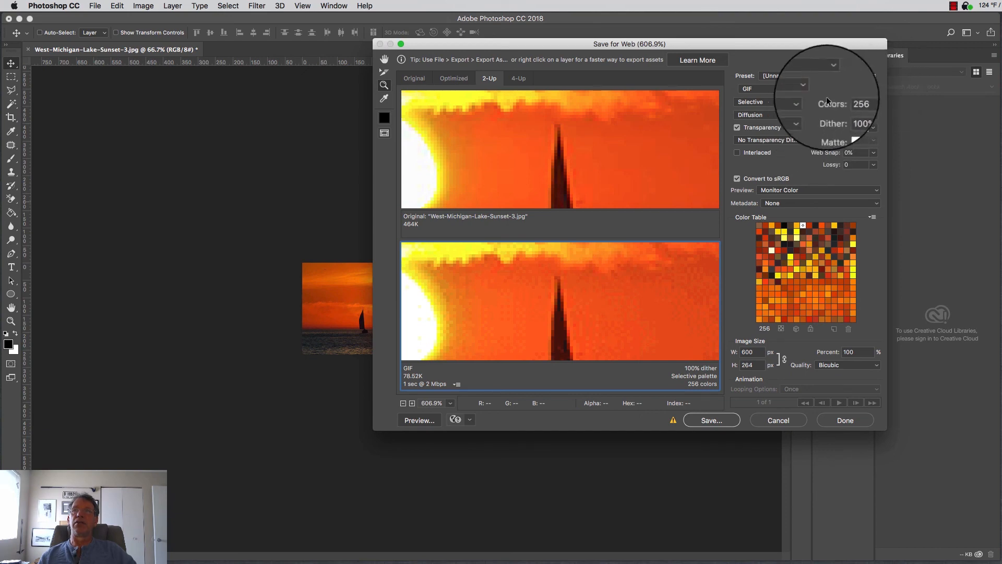
Change the optimized format to JPEG and set its quality to 60.
{"action": "left_click", "coordinate": [806, 92]}
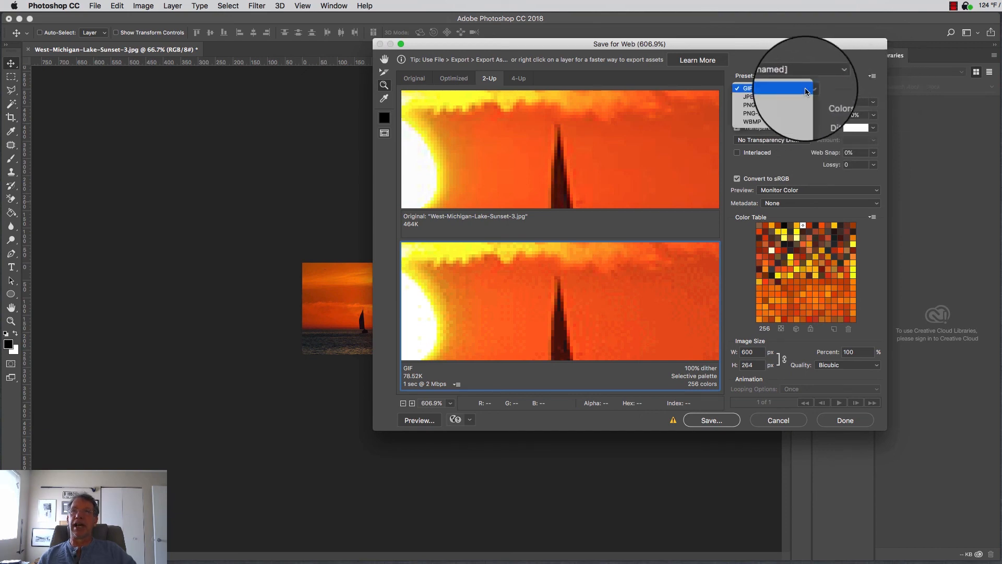
{"action": "left_click", "coordinate": [783, 96]}
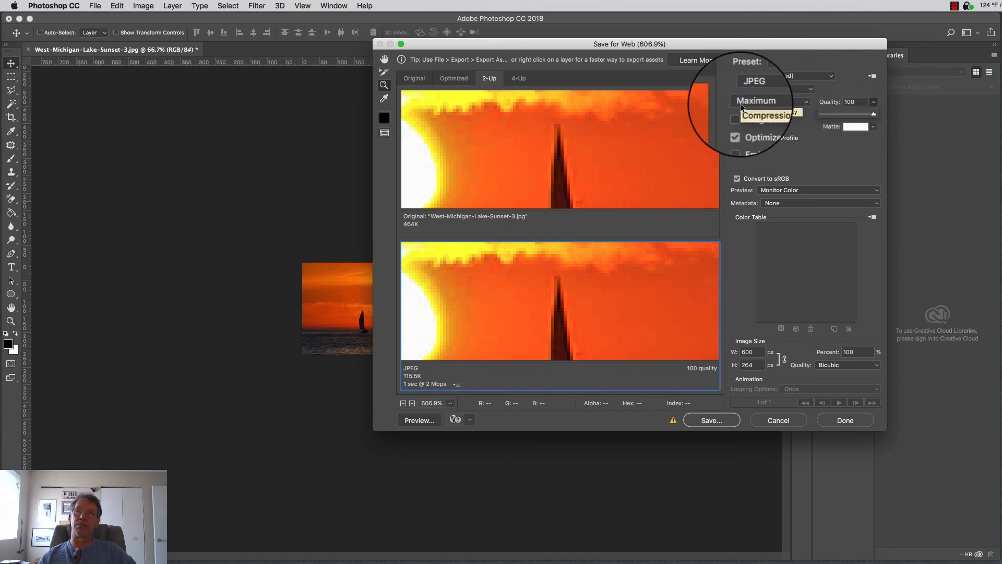
{"action": "left_click", "coordinate": [850, 104]}
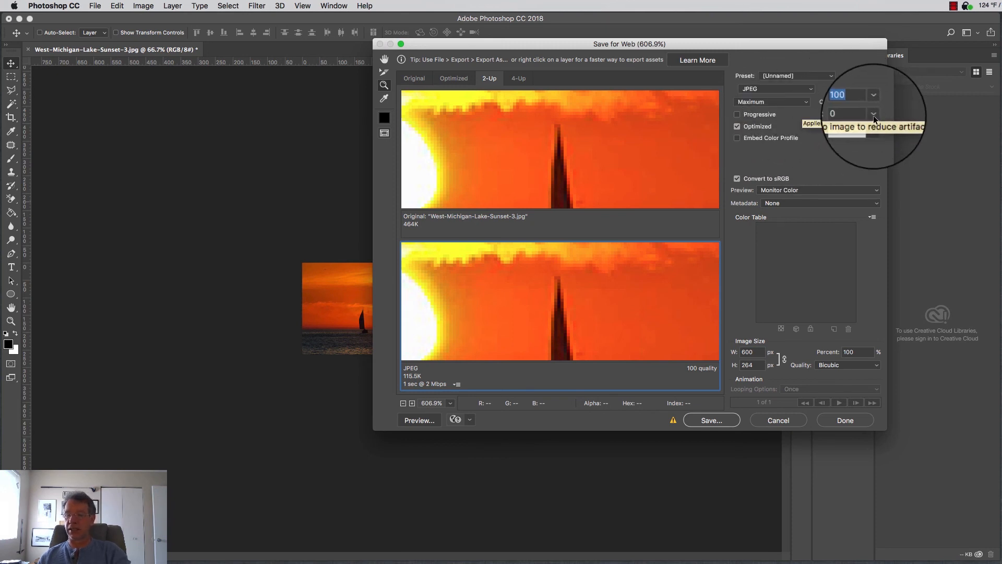
{"action": "type", "text": "60"}
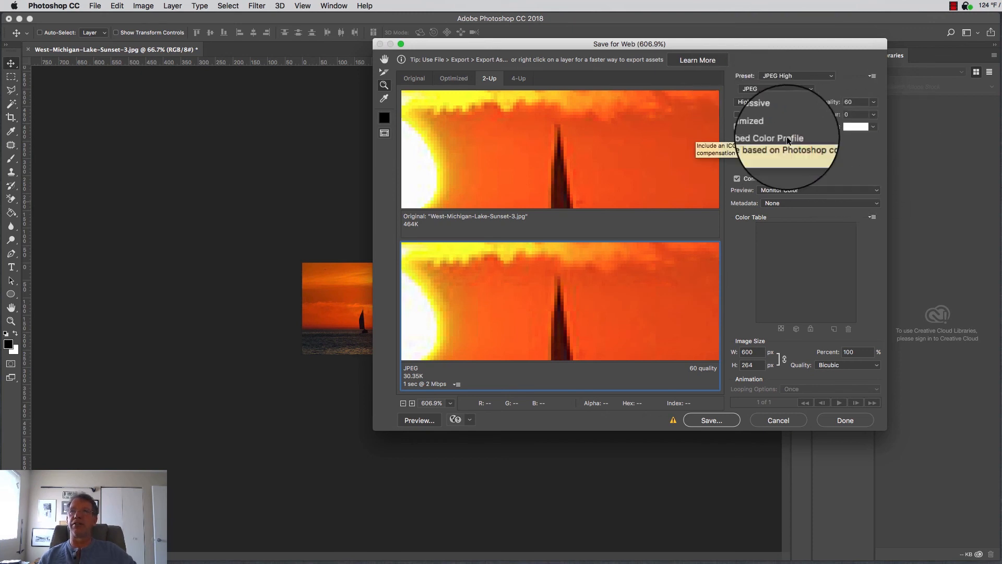
Set the JPEG compression quality to Maximum, try a quality of 67, and restore it to 100.
{"action": "left_click", "coordinate": [777, 102]}
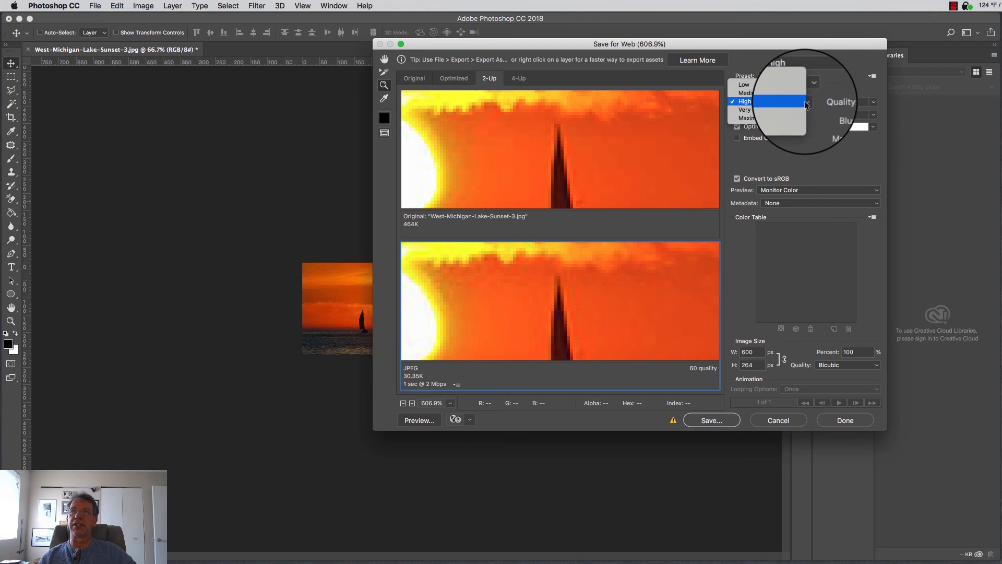
{"action": "left_click", "coordinate": [773, 117]}
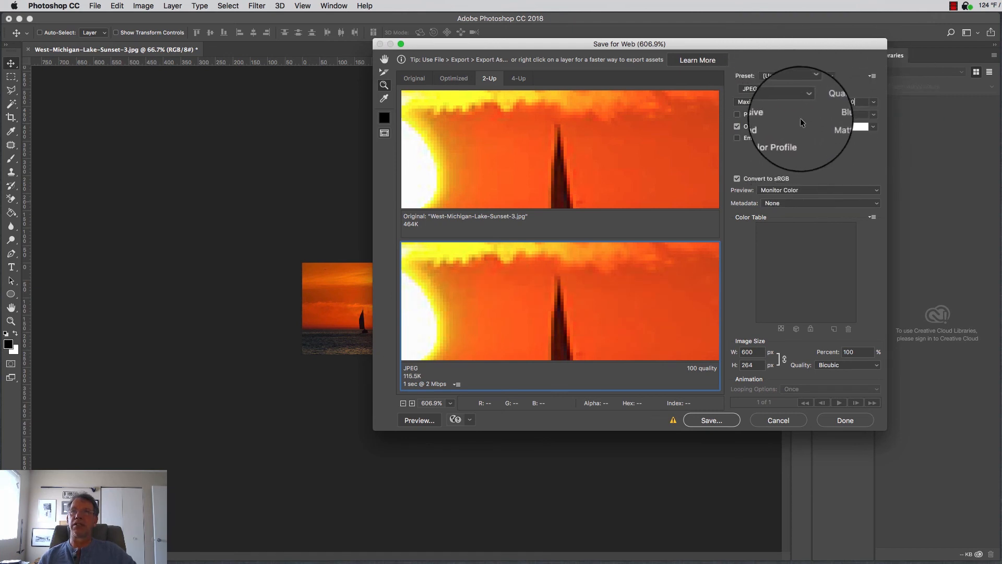
{"action": "left_click", "coordinate": [874, 106]}
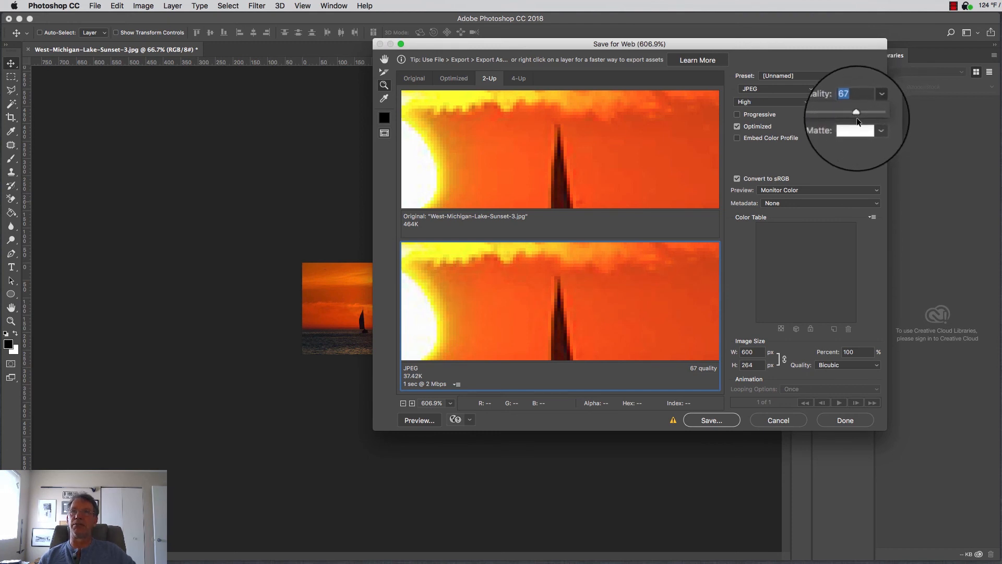
{"action": "left_click_drag", "start_coordinate": [856, 114], "coordinate": [875, 113]}
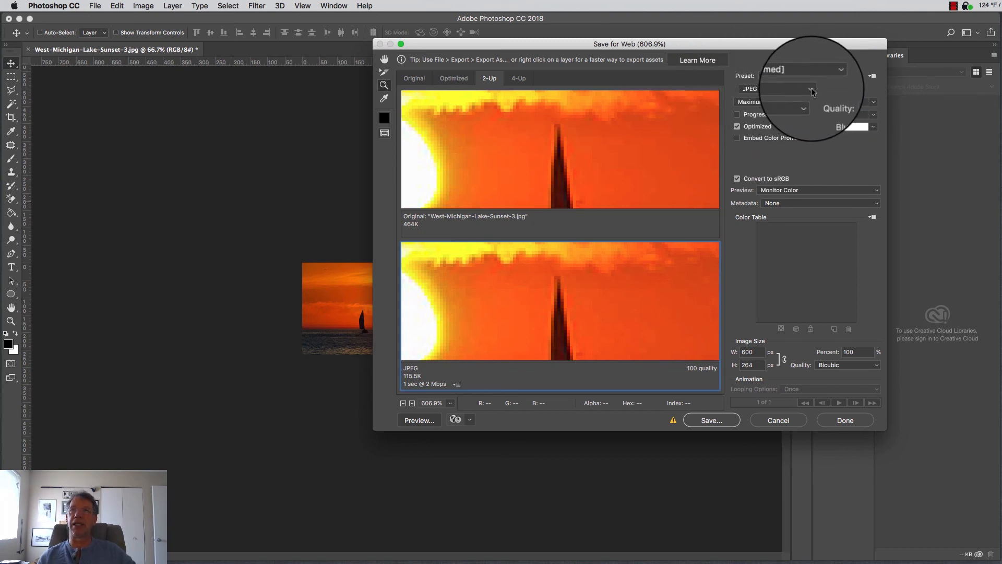
Change the optimized format to PNG-24.
{"action": "left_click", "coordinate": [785, 88]}
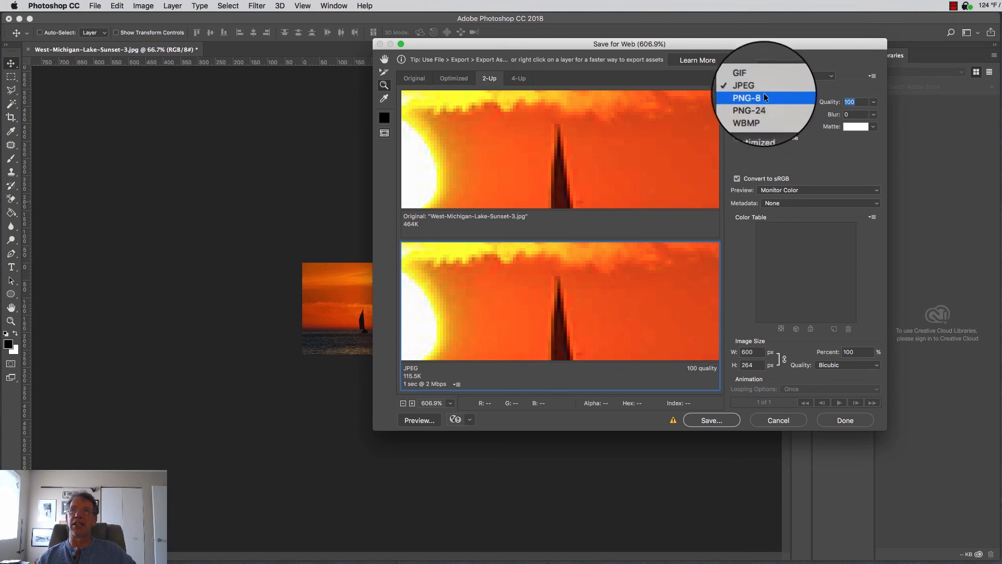
{"action": "left_click", "coordinate": [765, 106]}
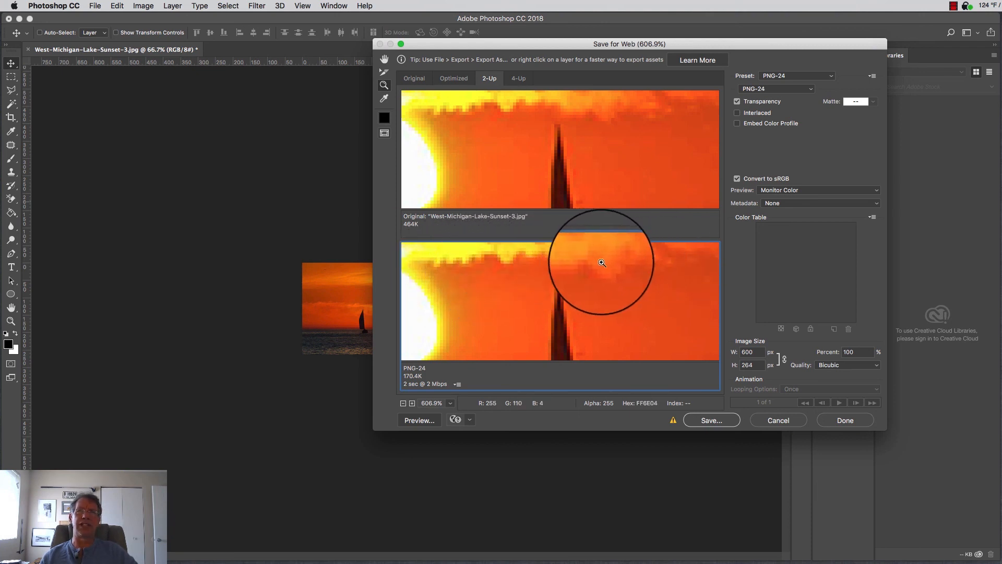
Change the optimized format to JPEG, try an output width of 500 px, and restore the width to 600 px.
{"action": "left_click", "coordinate": [793, 90]}
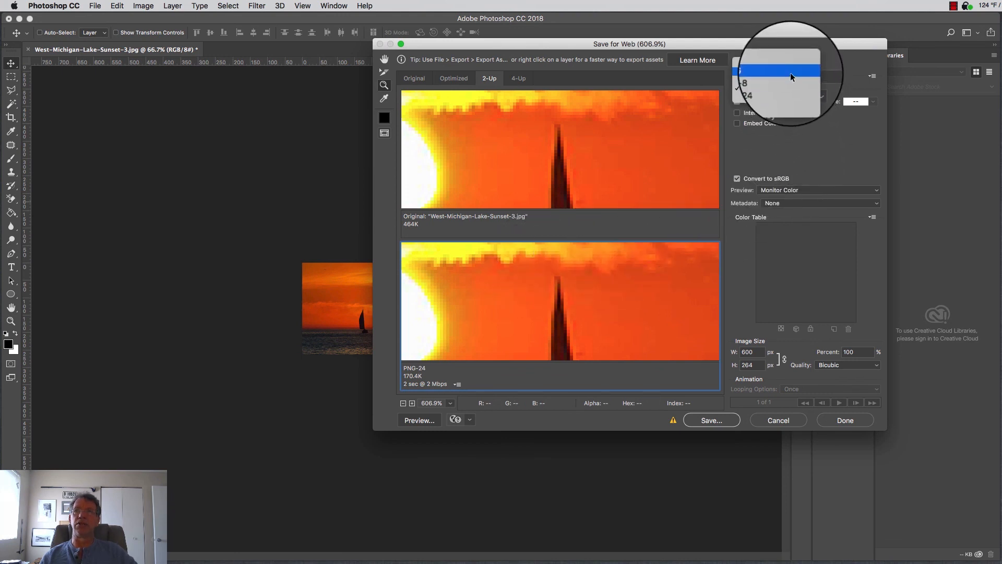
{"action": "left_click", "coordinate": [792, 83]}
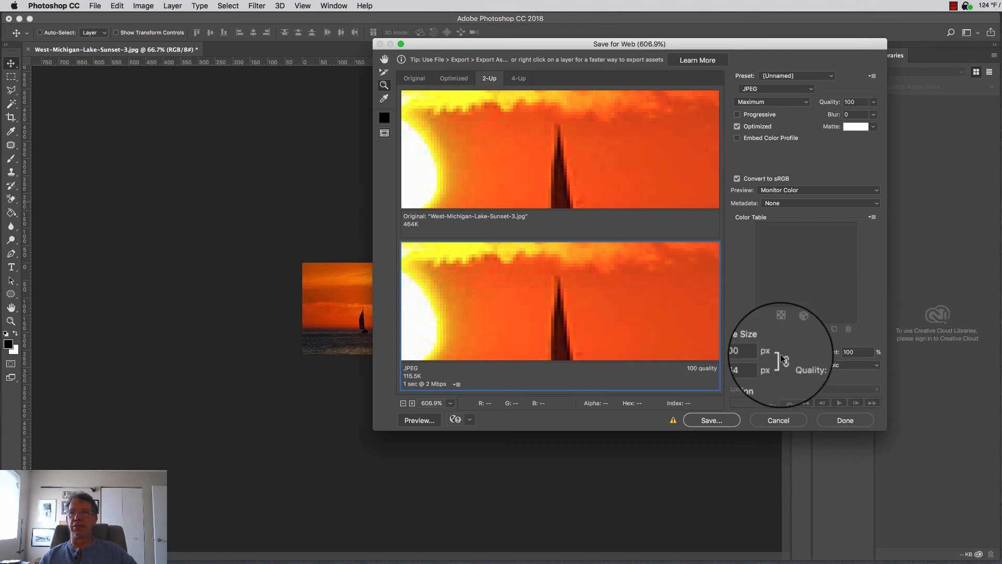
{"action": "double_click", "coordinate": [754, 353]}
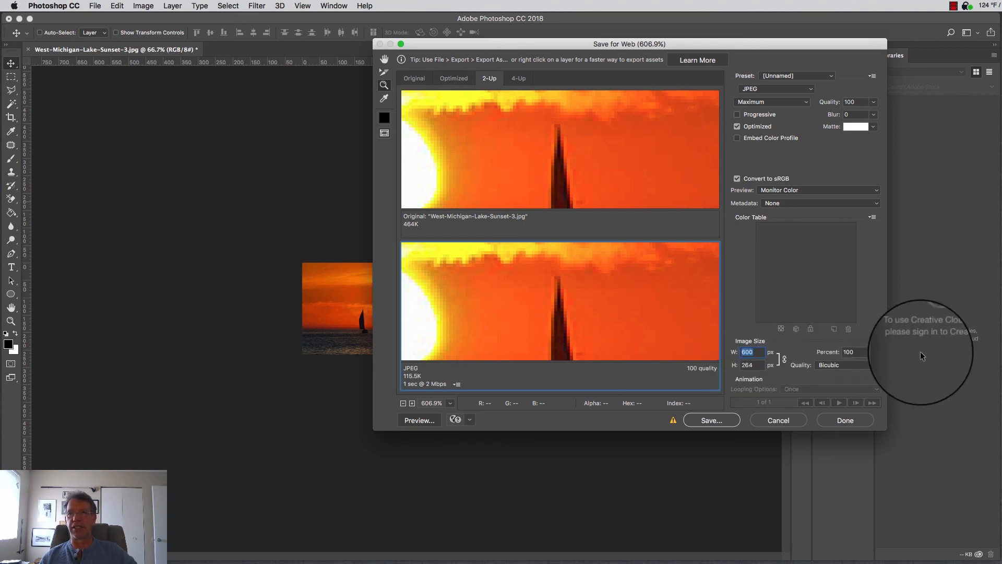
{"action": "type", "text": "500"}
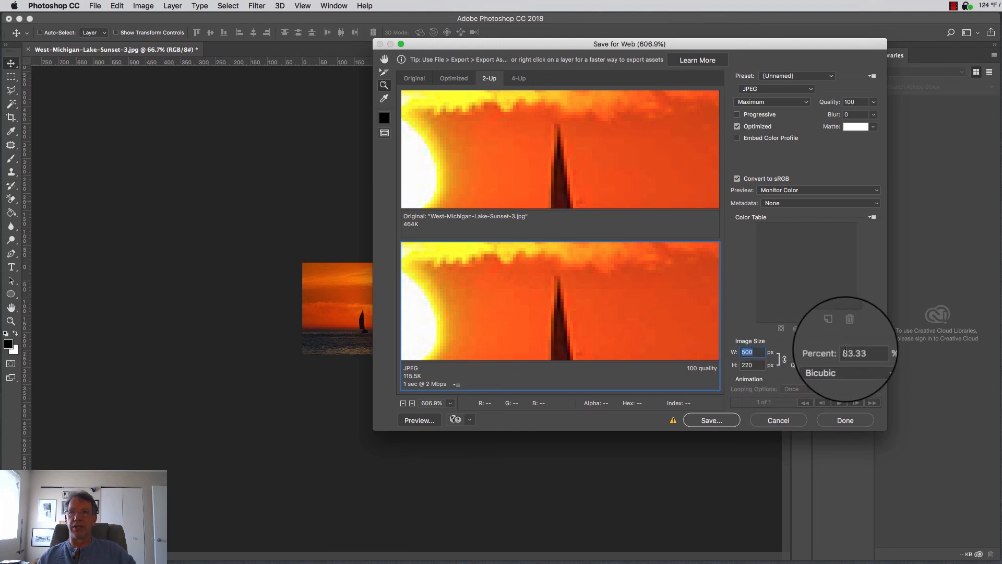
{"action": "type", "text": "600"}
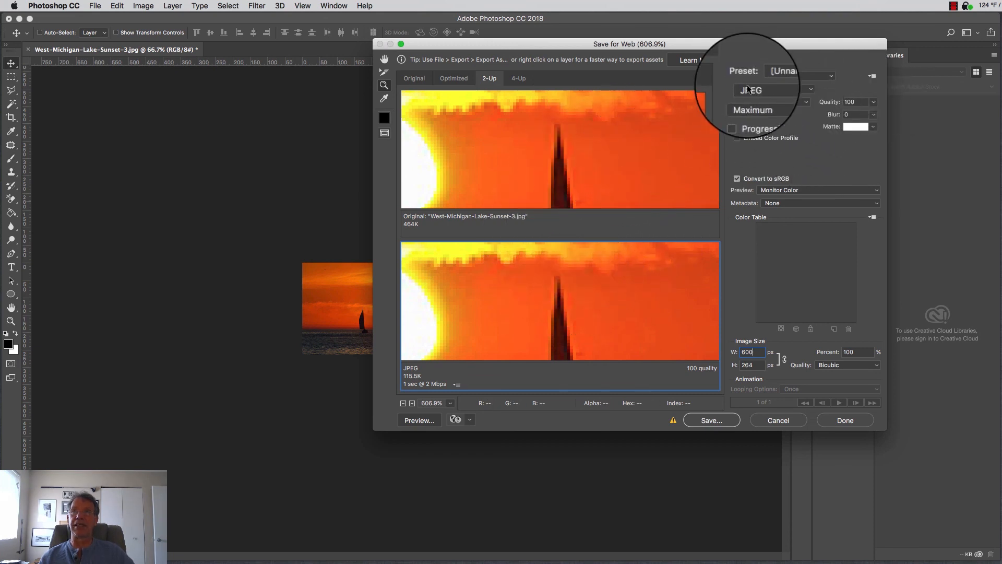
Switch the optimized format to GIF, back to JPEG and to PNG-24 to compare their previews, keeping the PNG-24 preset.
{"action": "left_click", "coordinate": [765, 88]}
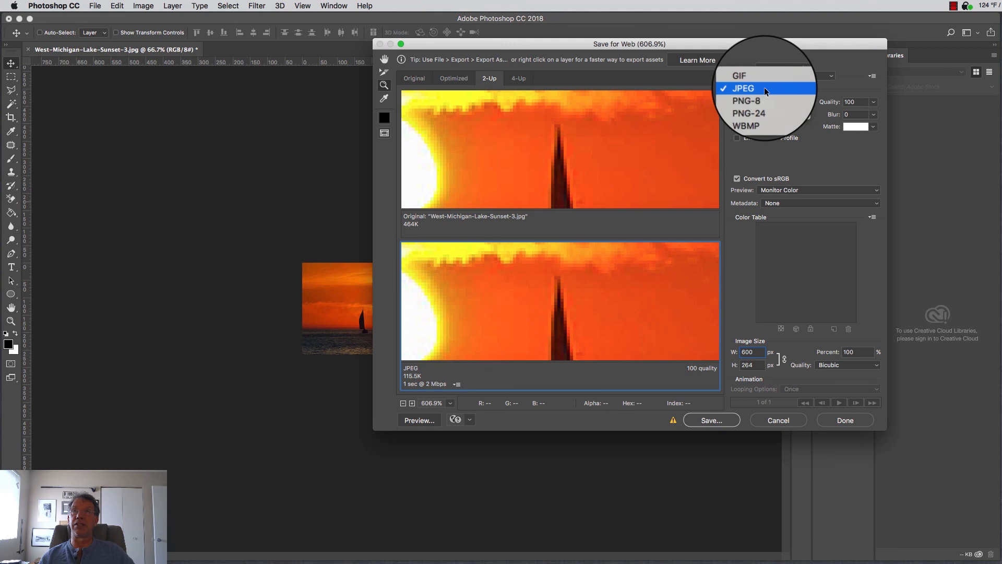
{"action": "left_click", "coordinate": [763, 81]}
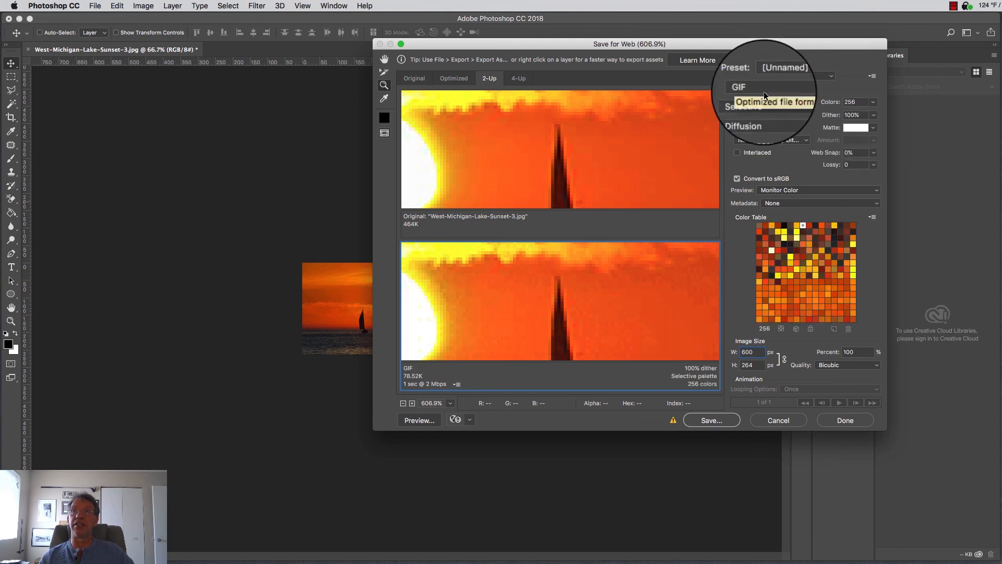
{"action": "left_click", "coordinate": [763, 90]}
{"action": "key", "text": "Escape"}
{"action": "left_click", "coordinate": [763, 88]}
{"action": "left_click", "coordinate": [763, 98]}
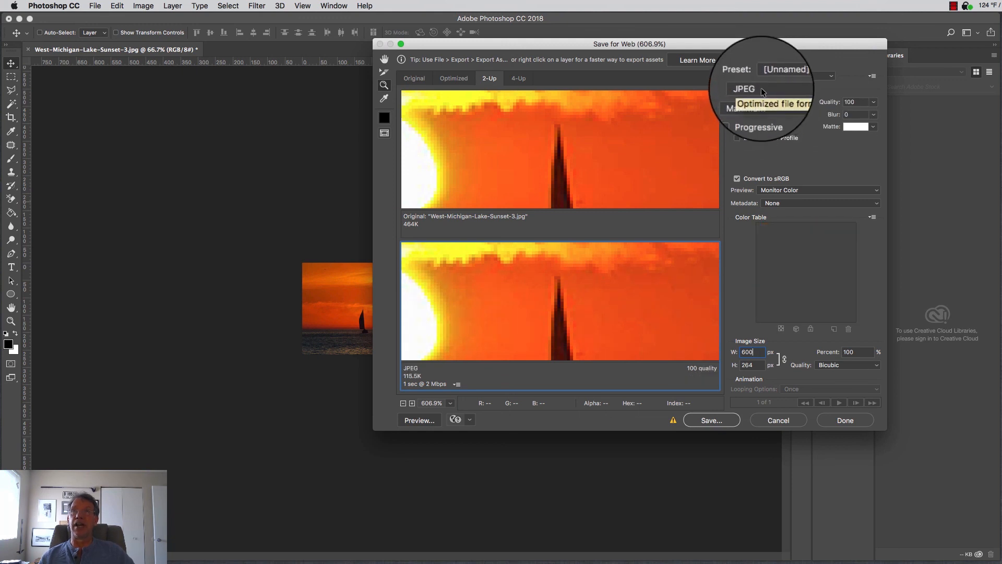
{"action": "left_click", "coordinate": [763, 88]}
{"action": "left_click", "coordinate": [762, 107]}
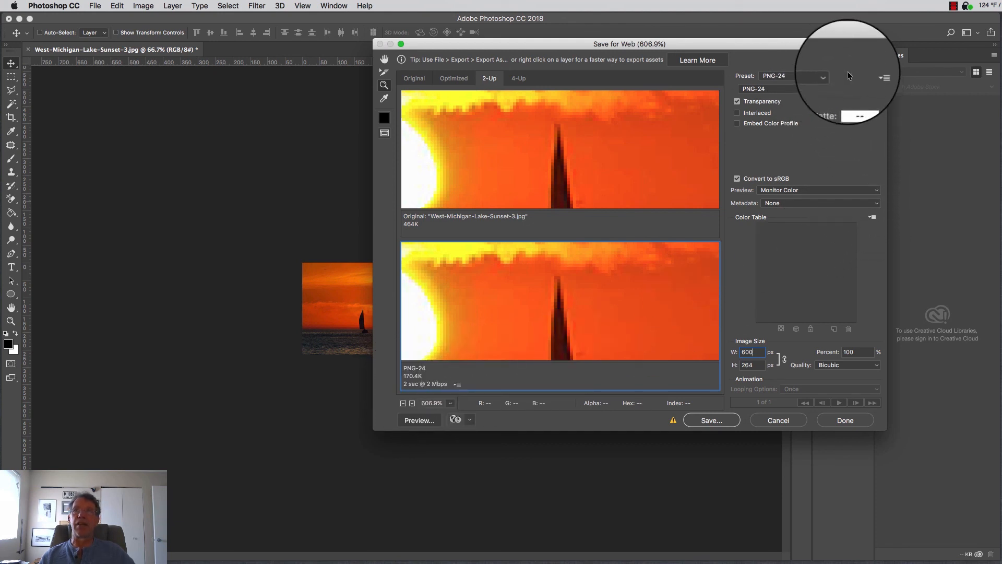
{"action": "left_click", "coordinate": [832, 77]}
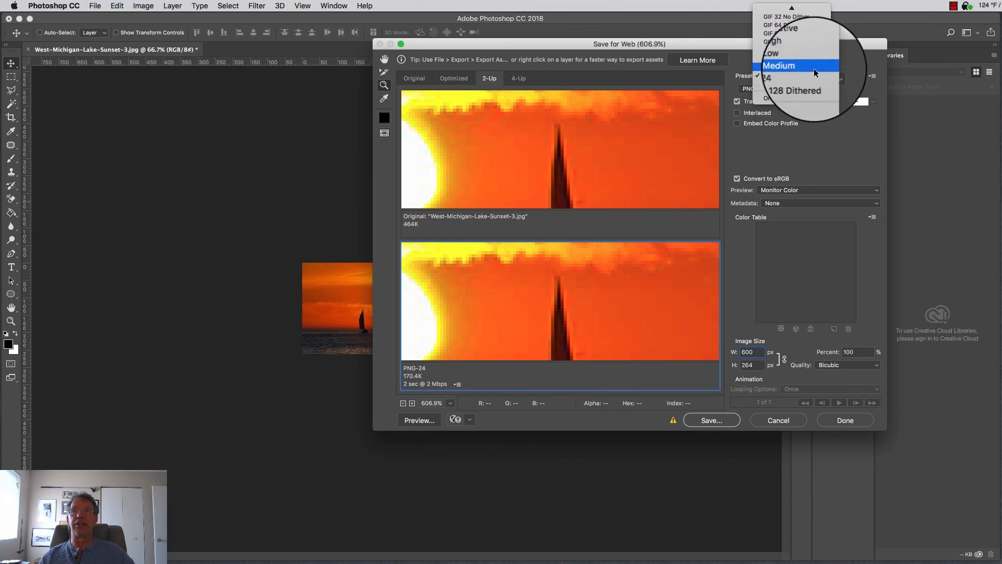
{"action": "left_click", "coordinate": [812, 82]}
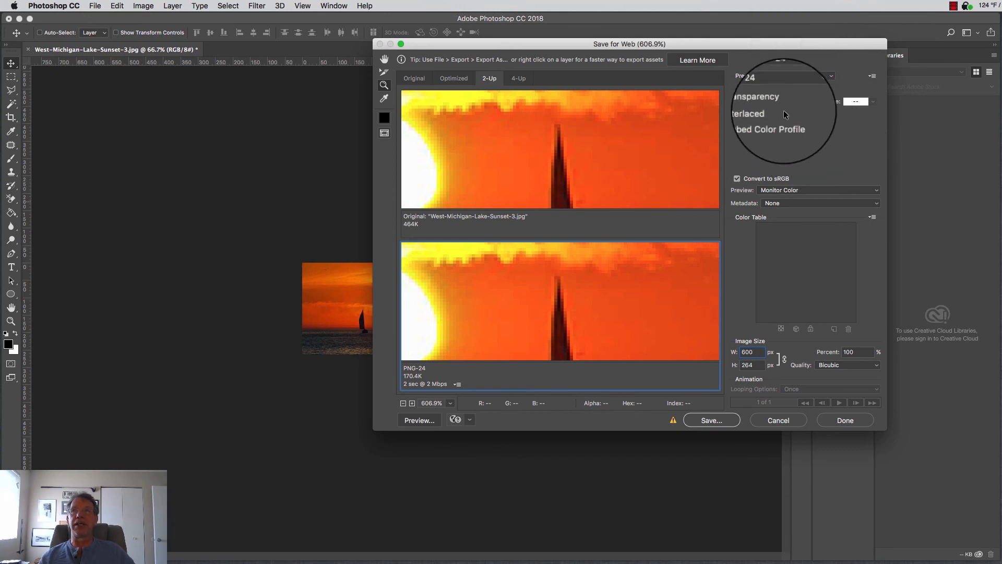
Set the optimized format to JPEG and save West-Michigan-Lake-Sunset-3.jpg in the images subfolder of the project folder on the Desktop.
{"action": "left_click", "coordinate": [777, 88]}
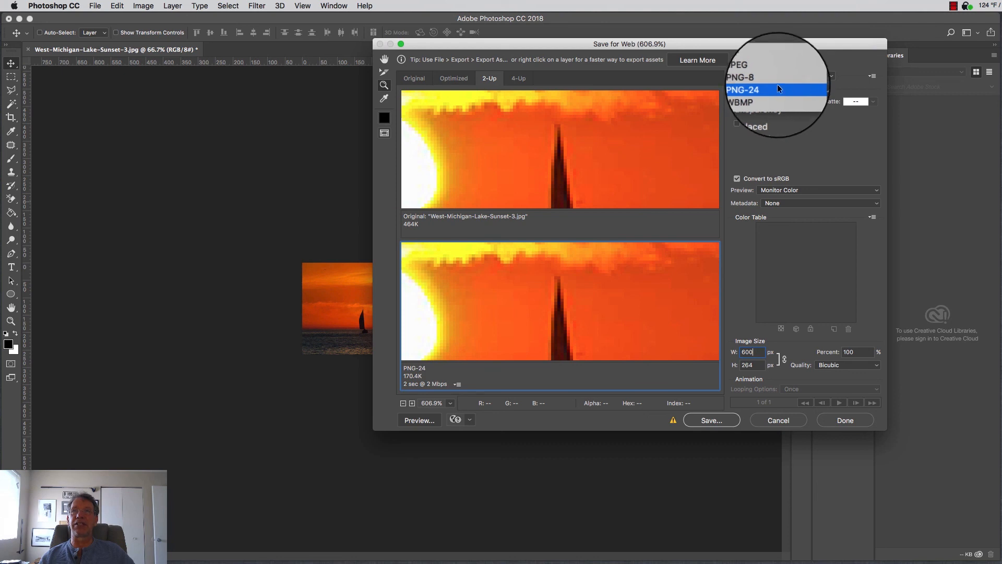
{"action": "left_click", "coordinate": [772, 67]}
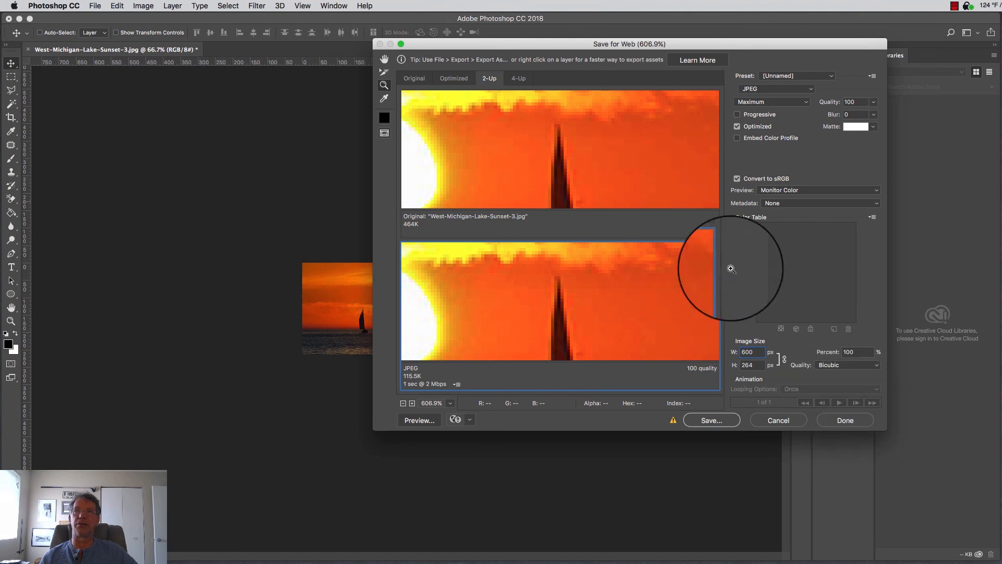
{"action": "left_click", "coordinate": [711, 420]}
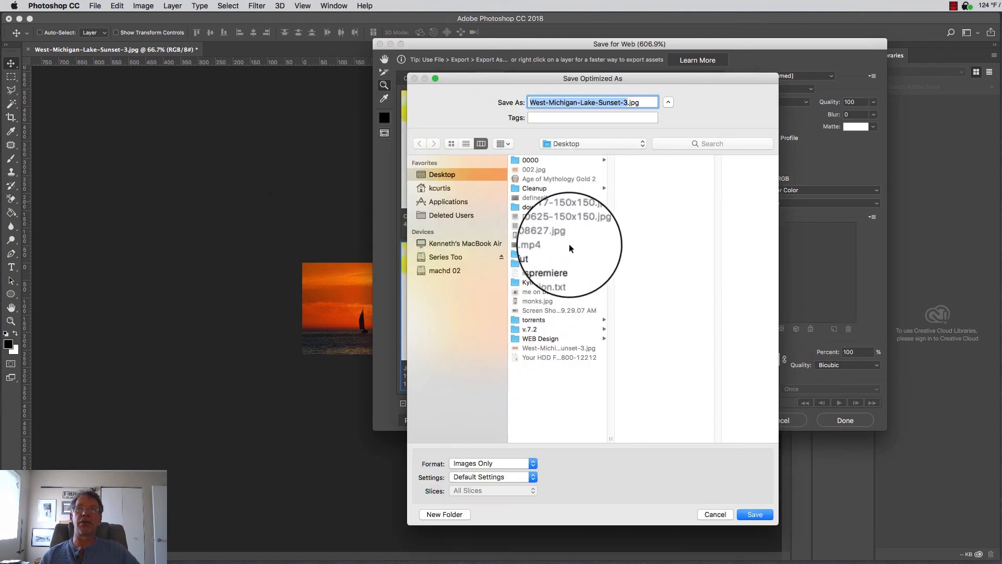
{"action": "left_click", "coordinate": [536, 249]}
{"action": "left_click", "coordinate": [536, 248]}
{"action": "left_click", "coordinate": [644, 160]}
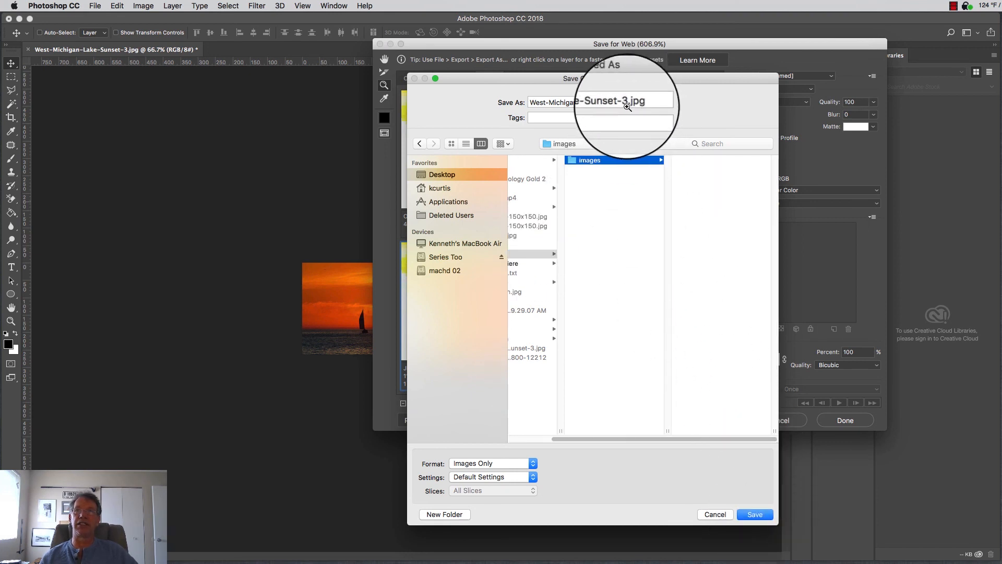
{"action": "left_click", "coordinate": [755, 514]}
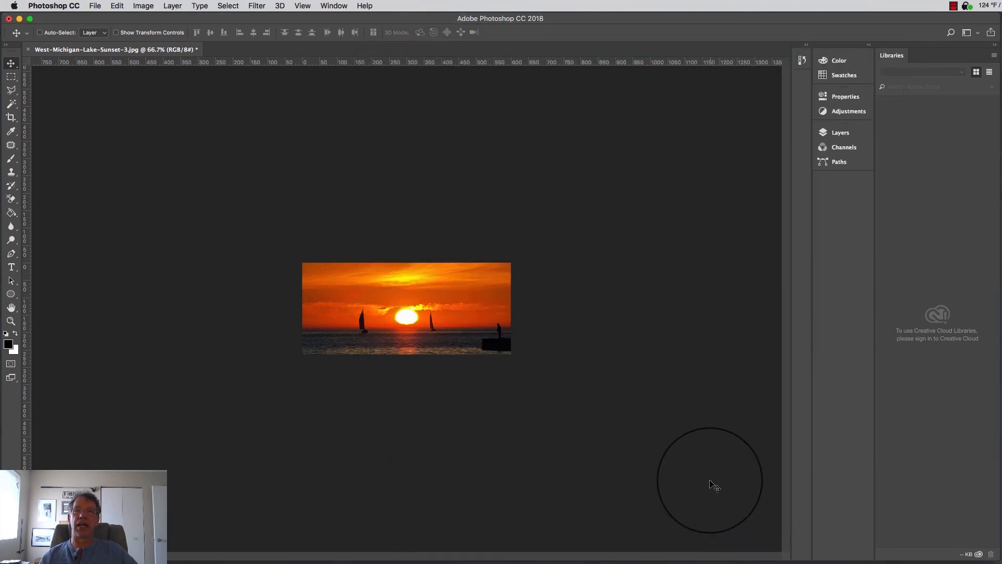